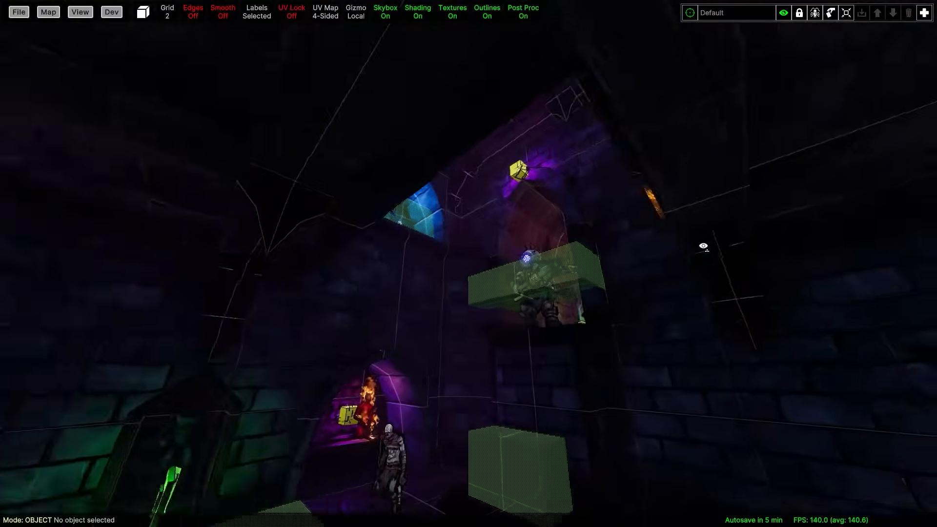
key(w)
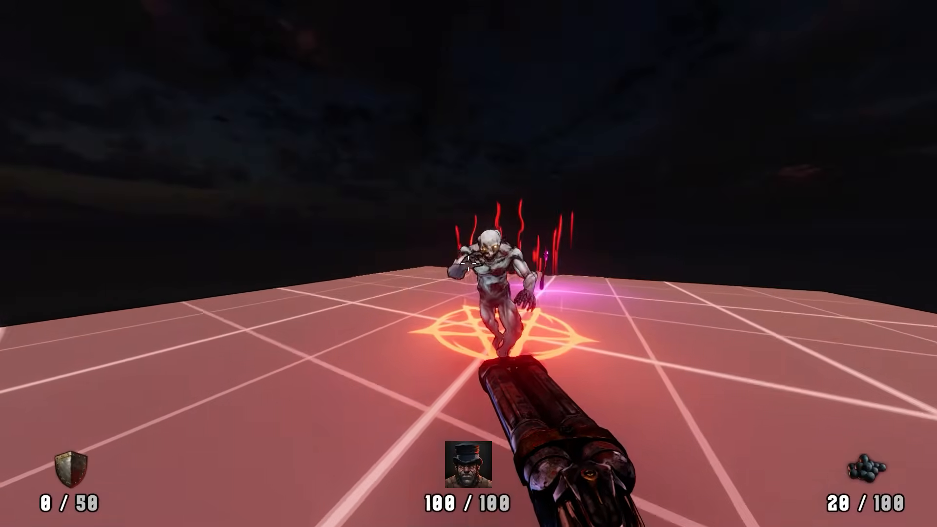
click(468, 263)
key(w)
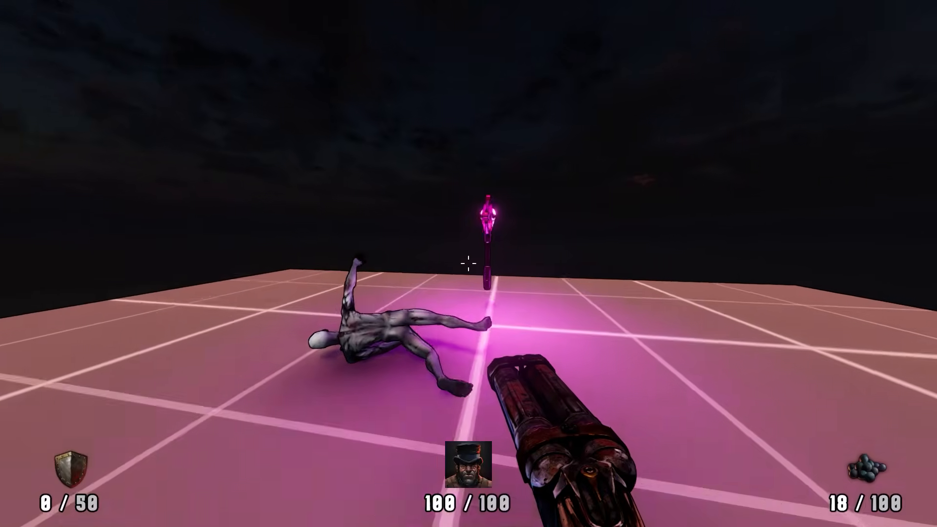
key(w)
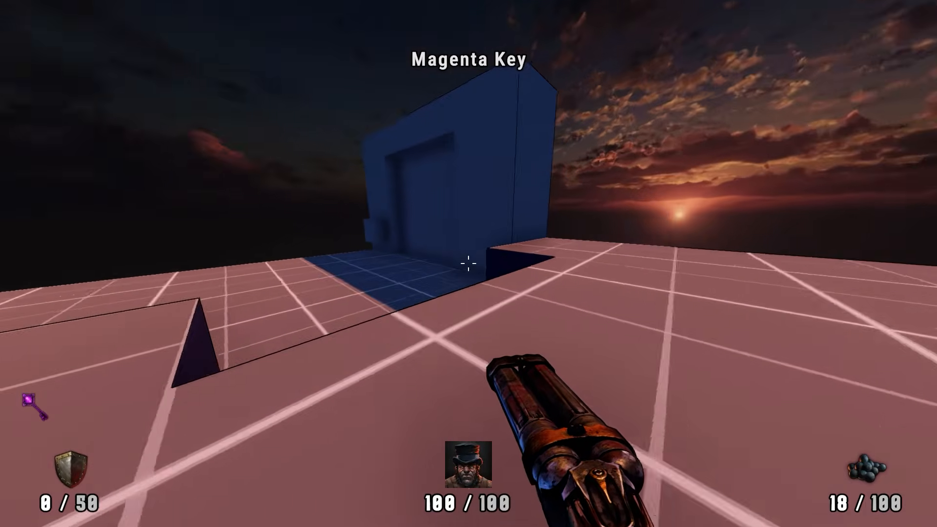
key(w)
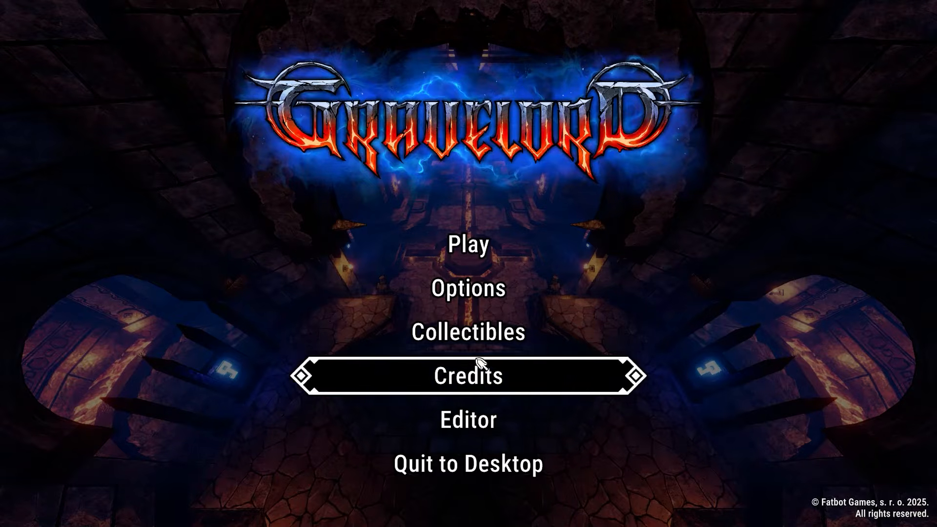
Open the map editor and select the green Player Start block on the floor
click(487, 417)
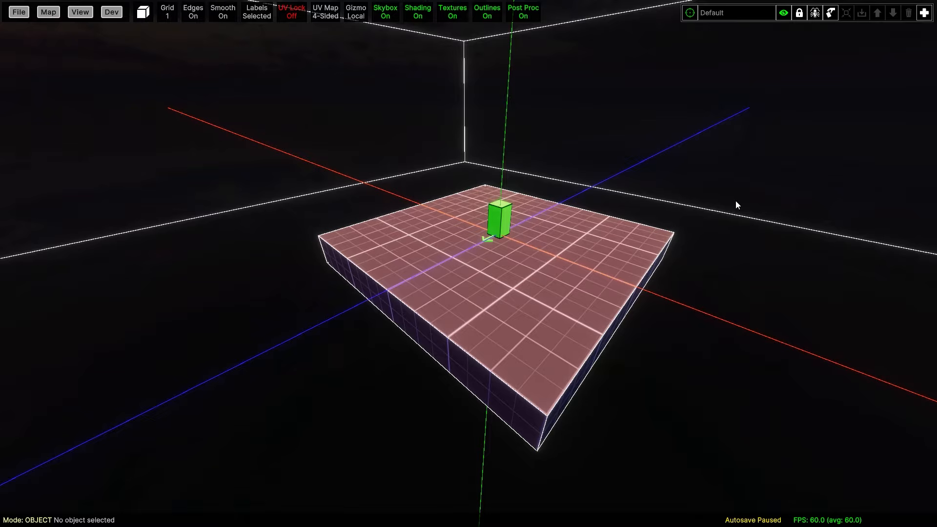
click(501, 218)
key(w)
right_drag(538, 218, 554, 181)
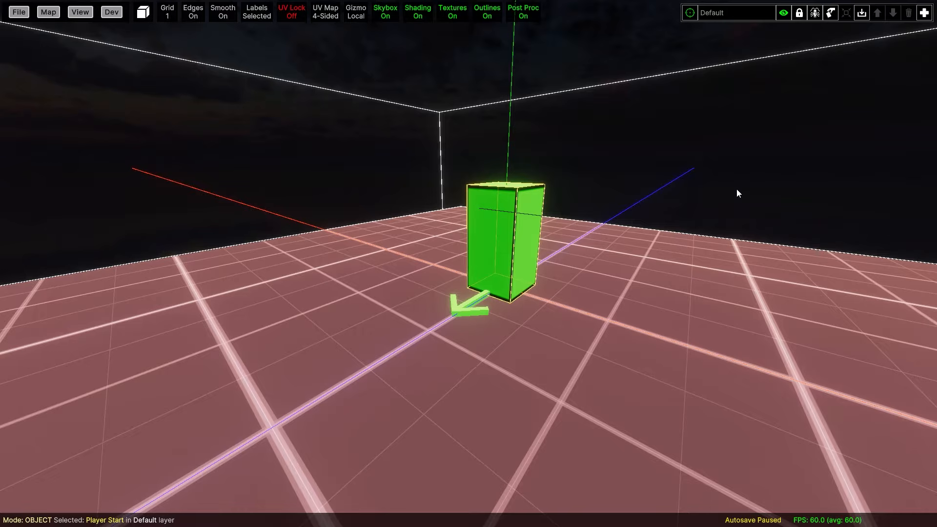
Examine the Player Start and the floor from different sides, heights and distances
right_drag(736, 193, 462, 253)
key(s)
key(d)
mouse_move(552, 192)
right_down()
mouse_move(544, 142)
mouse_move(550, 181)
right_up()
key(q)
key(e)
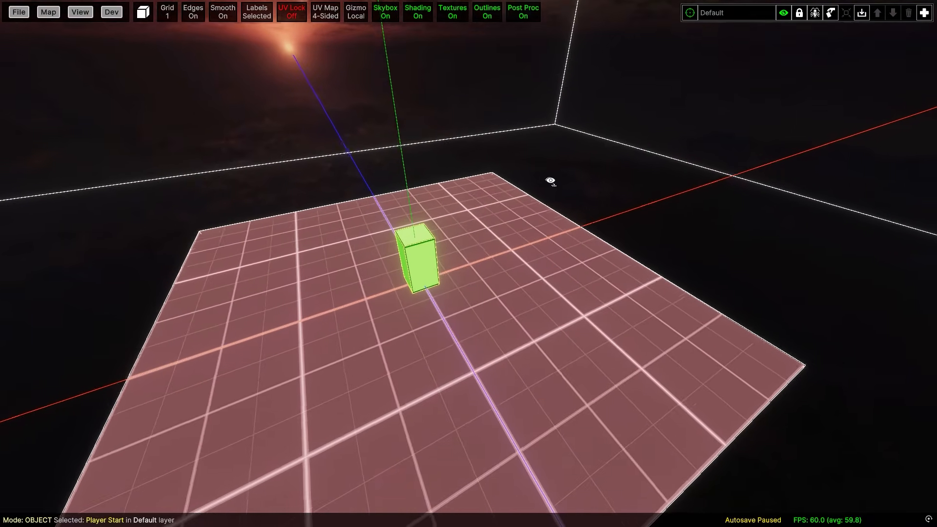
scroll(464, 212, up, 8)
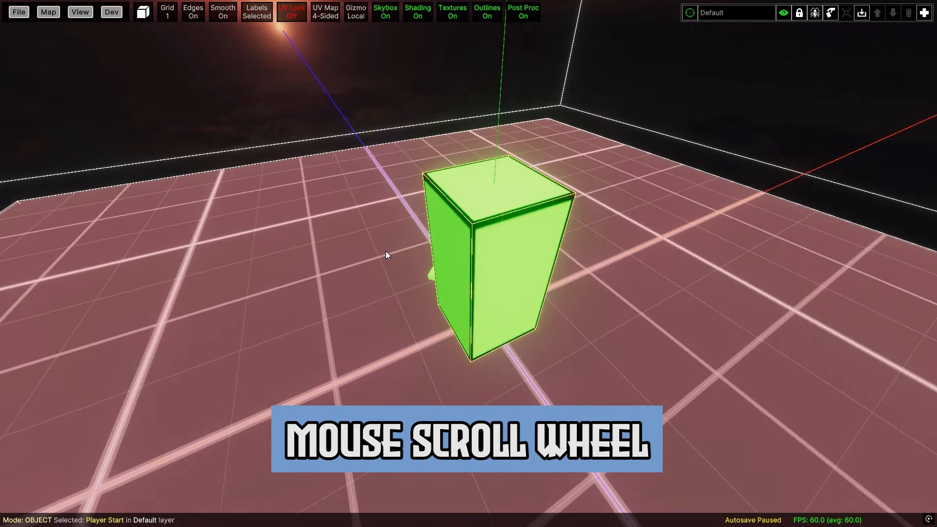
scroll(386, 251, down, 8)
middle_drag(387, 254, 721, 217)
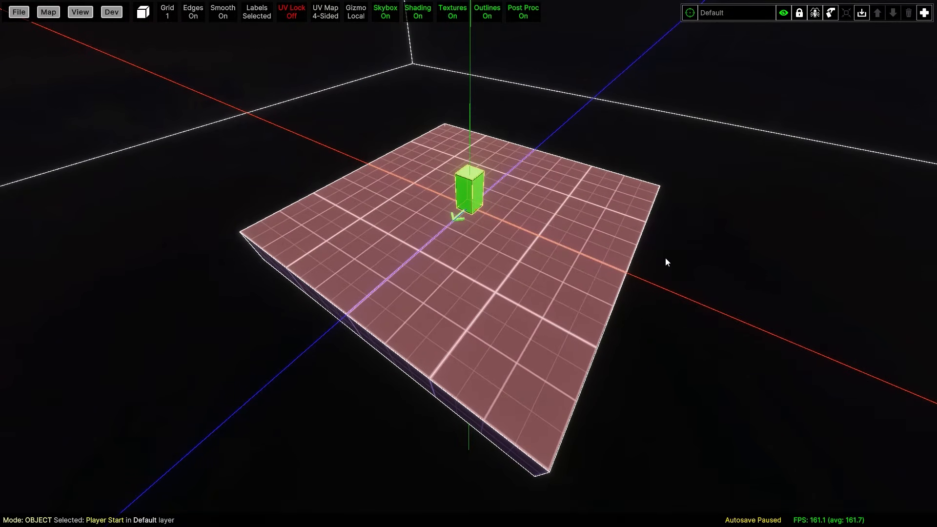
Turn off texture display and reduce the grid size to 1/4
click(451, 17)
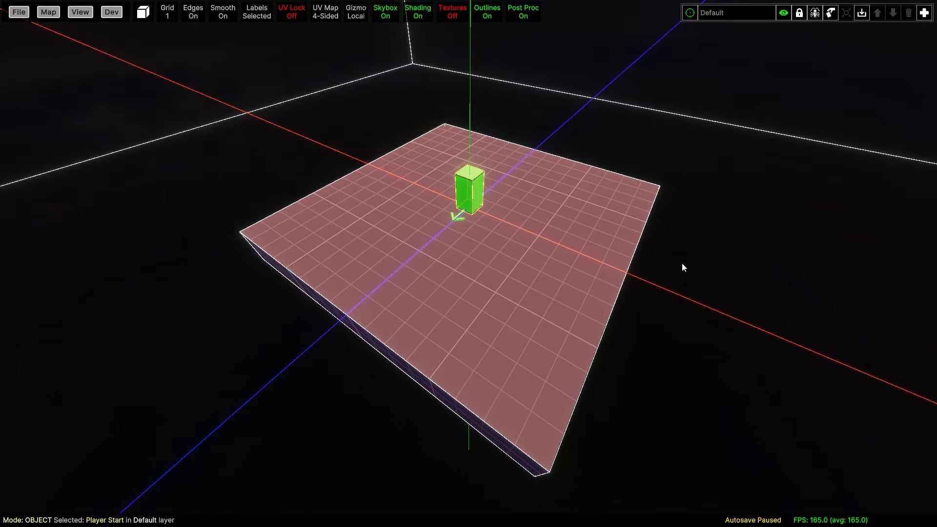
key(bracketleft)
key(bracketleft)
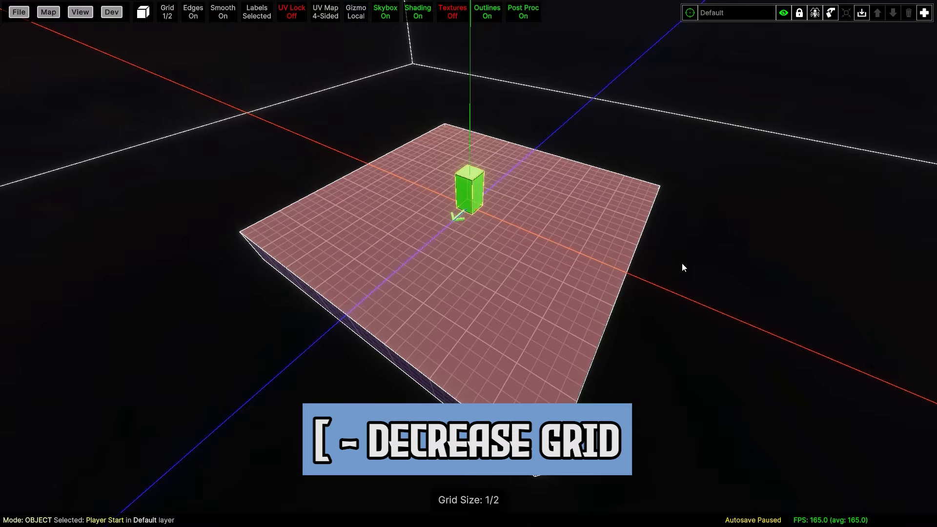
key(bracketleft)
Increase the grid size to 4
key(bracketright)
key(bracketright)
key(bracketright)
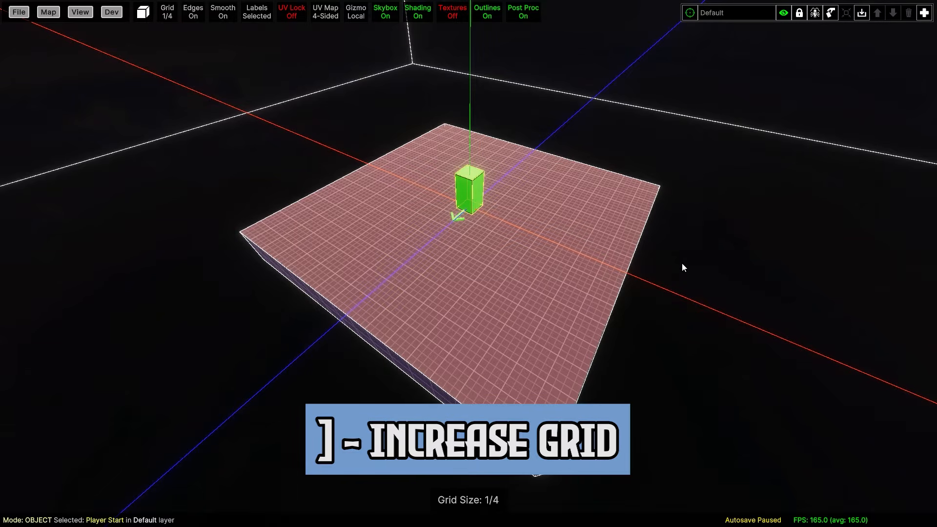
key(bracketright)
key(bracketright)
key(bracketright)
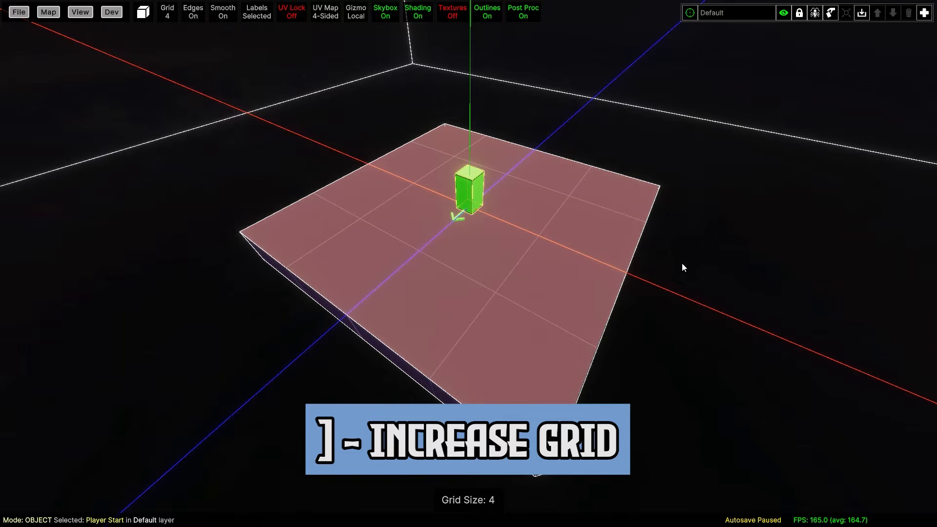
Set the grid size to 1 and turn texture display back on
key(bracketleft)
key(bracketleft)
key(bracketleft)
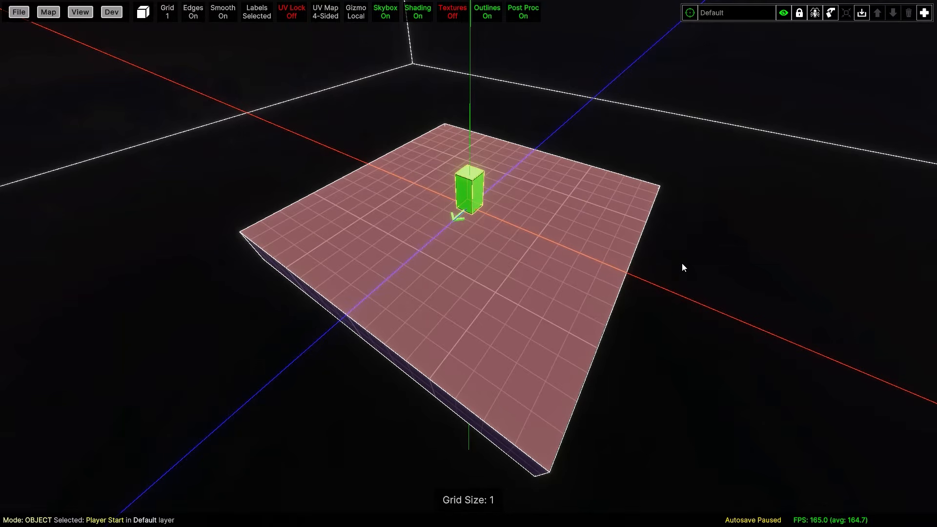
click(453, 12)
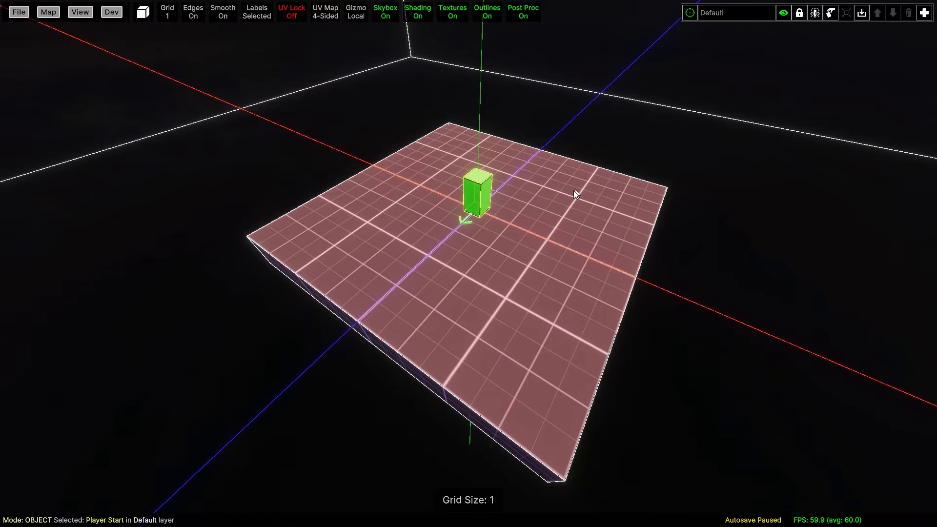
Try moving the Player Start horizontally and vertically, and rotate it in steps
mouse_move(480, 193)
mouse_down()
mouse_move(408, 254)
mouse_move(487, 170)
mouse_move(445, 164)
mouse_move(486, 207)
mouse_move(483, 195)
mouse_up()
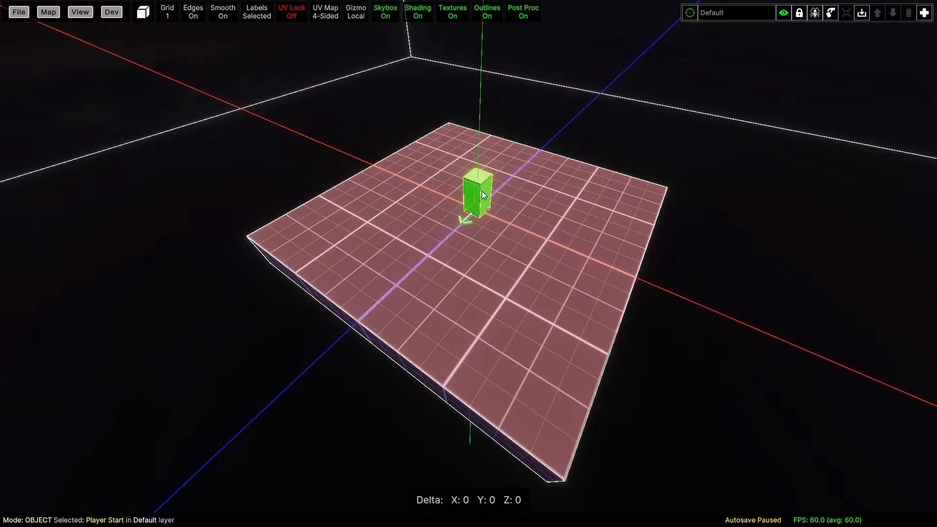
mouse_move(483, 195)
alt+mouse_down()
mouse_move(479, 122)
mouse_move(476, 194)
alt+mouse_up()
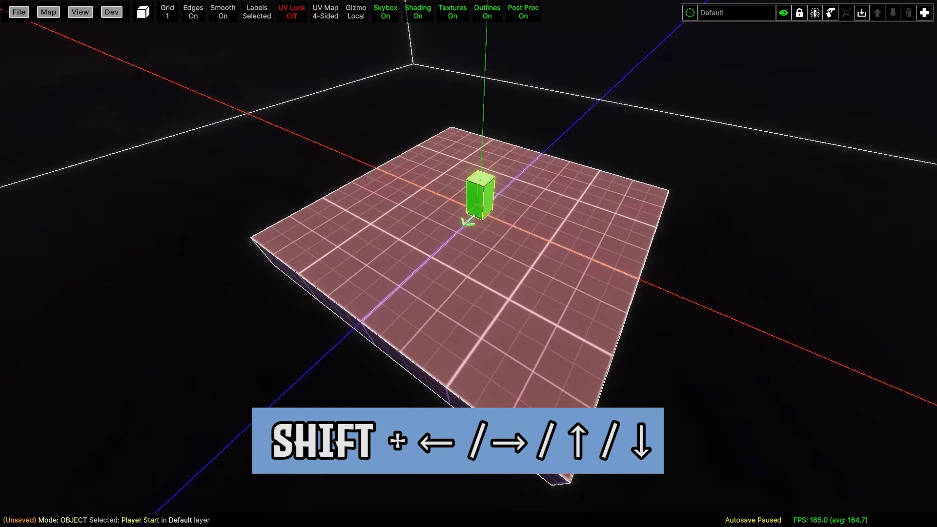
key(shift+Right)
key(shift+Right)
key(shift+Right)
key(shift+Right)
key(shift+Right)
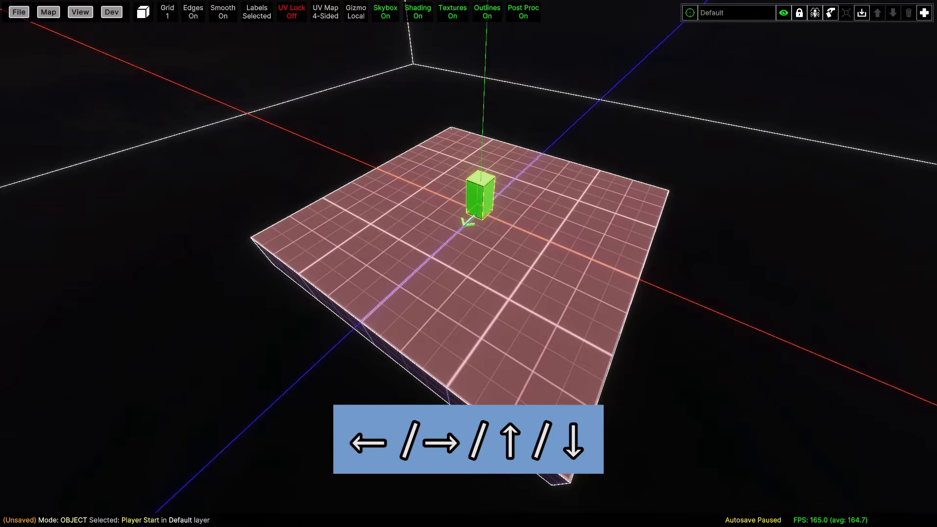
Nudge the Player Start around by single grid steps, return it to its starting spot and deselect it
key(Up)
key(Left)
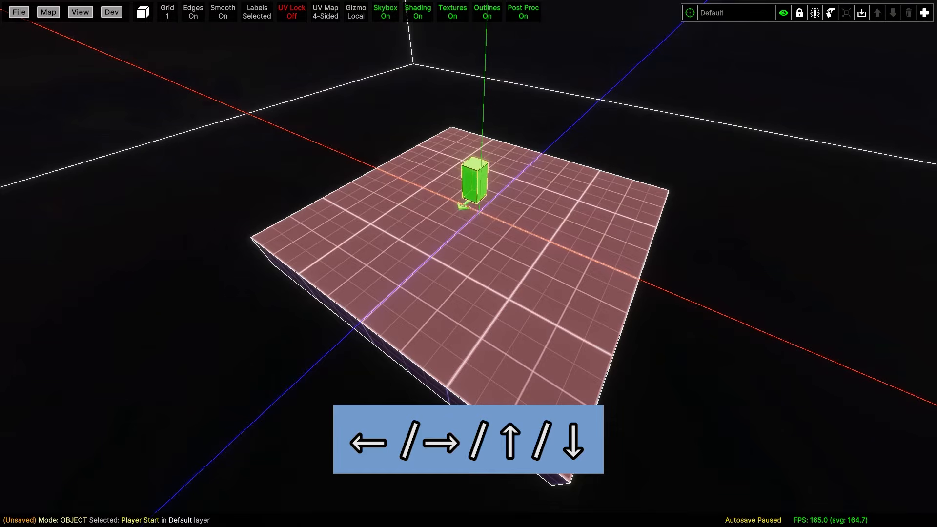
key(Down)
key(Right)
key(Right)
key(Left)
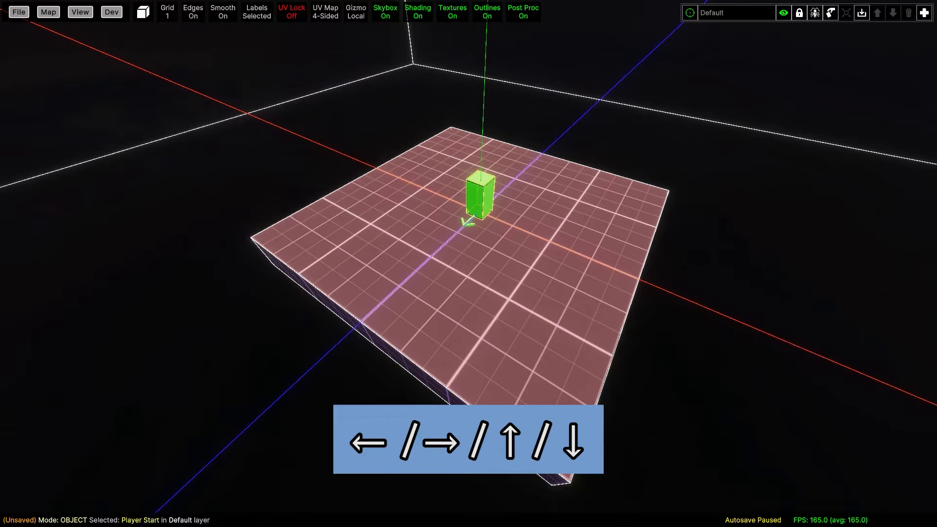
key(Escape)
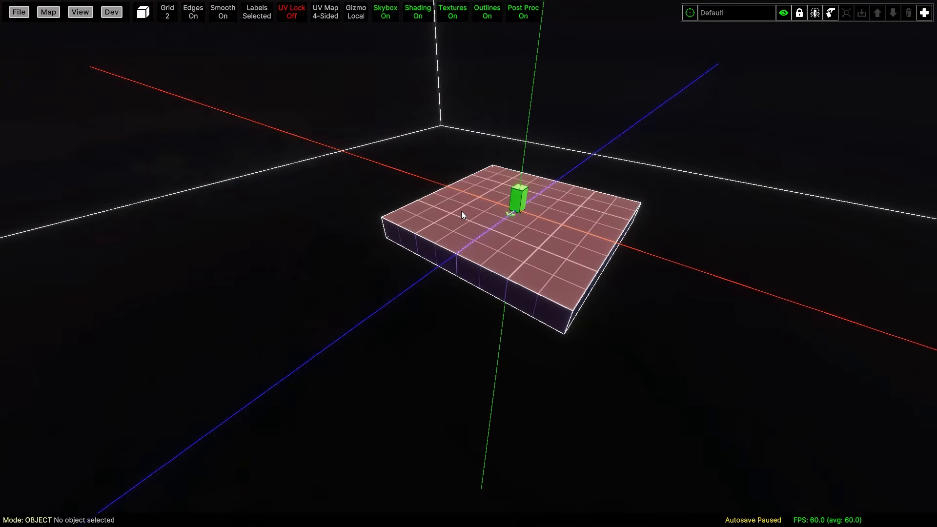
Select the floor mesh and extend its side face outward in the direction the Player Start arrow points
right_drag(461, 211, 427, 231)
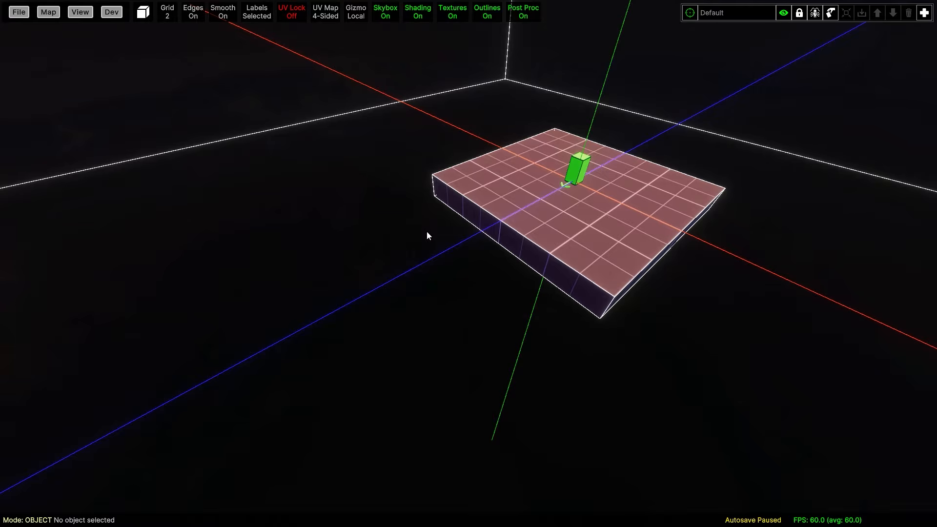
click(513, 225)
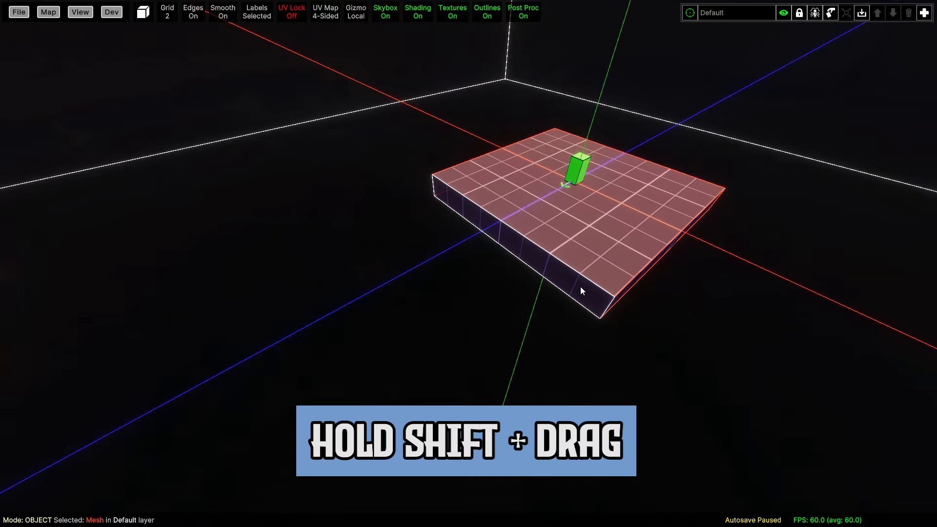
mouse_move(581, 291)
shift+mouse_down()
mouse_move(469, 354)
mouse_move(611, 258)
mouse_move(570, 280)
shift+mouse_up()
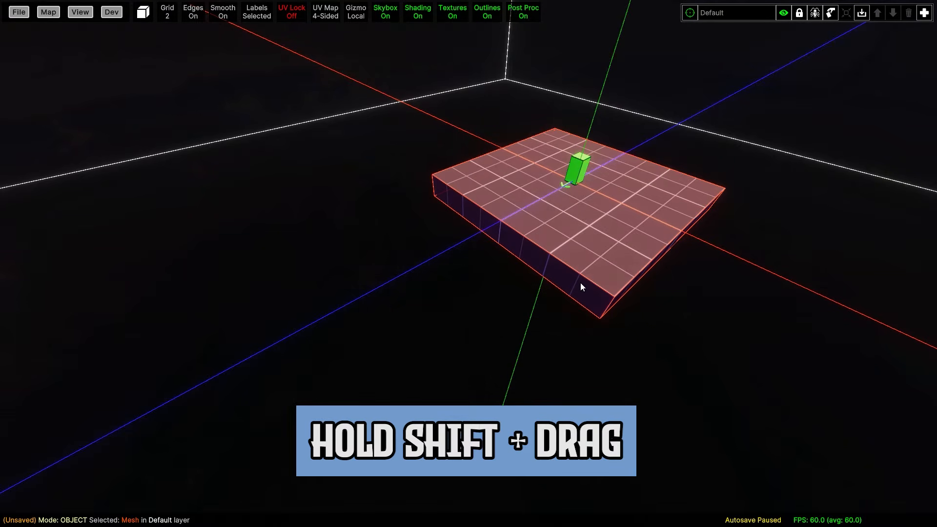
right_drag(581, 283, 474, 312)
key(d)
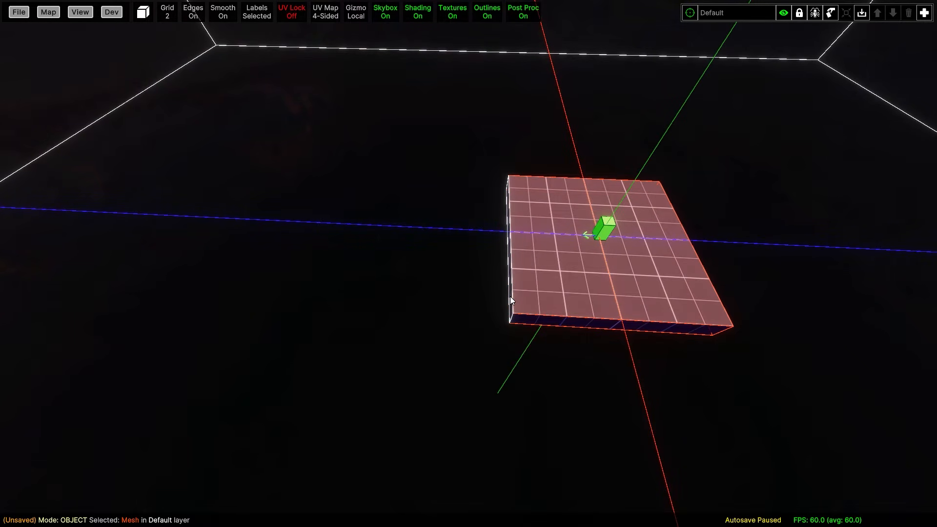
drag(511, 297, 360, 306)
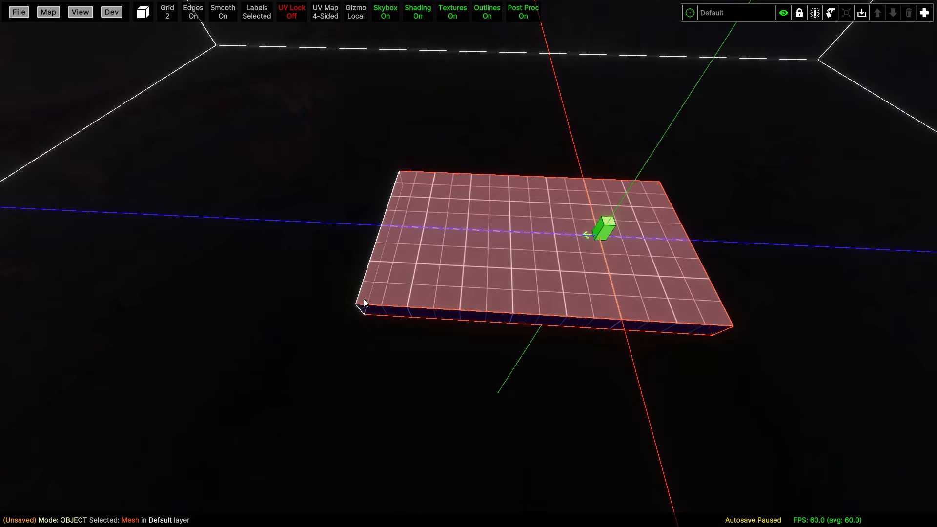
Create a low rectangular block on the corner of the extended floor, and delete it again
right_drag(361, 304, 548, 250)
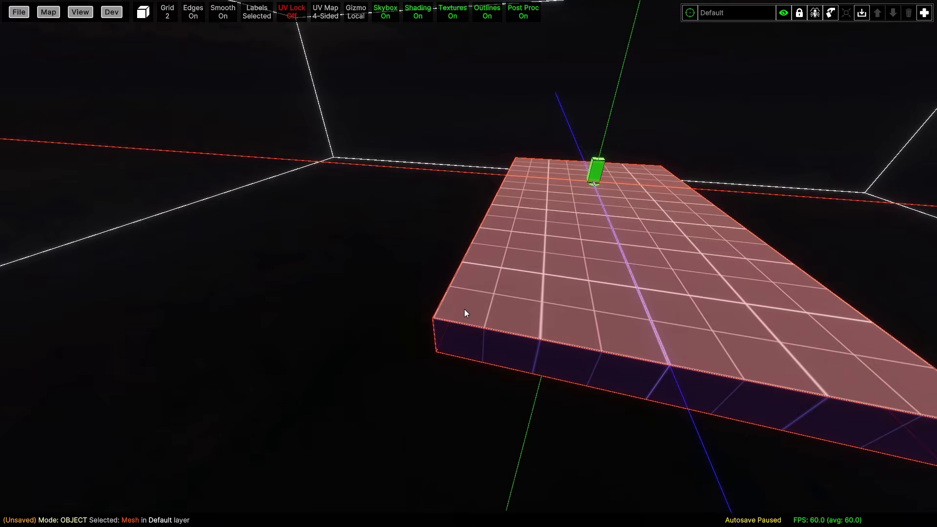
key(space)
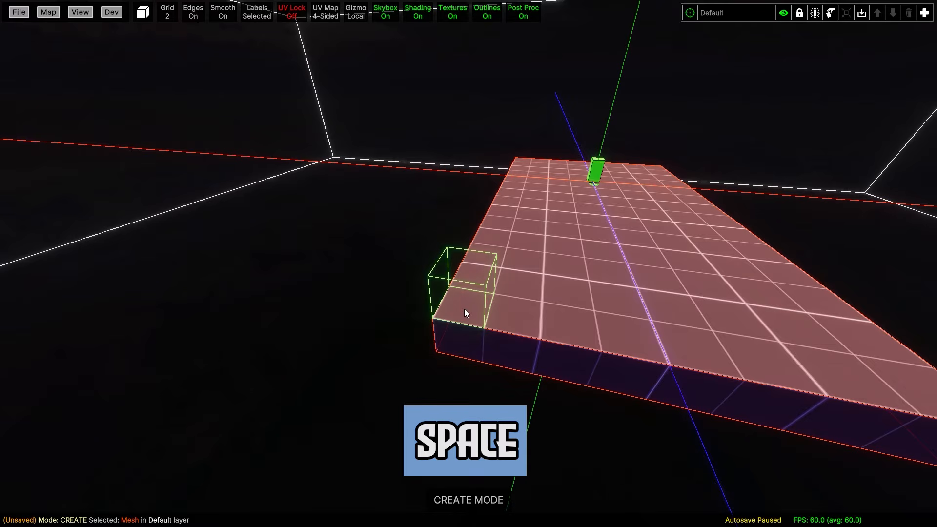
drag(464, 309, 560, 227)
right_drag(560, 227, 467, 258)
key(Escape)
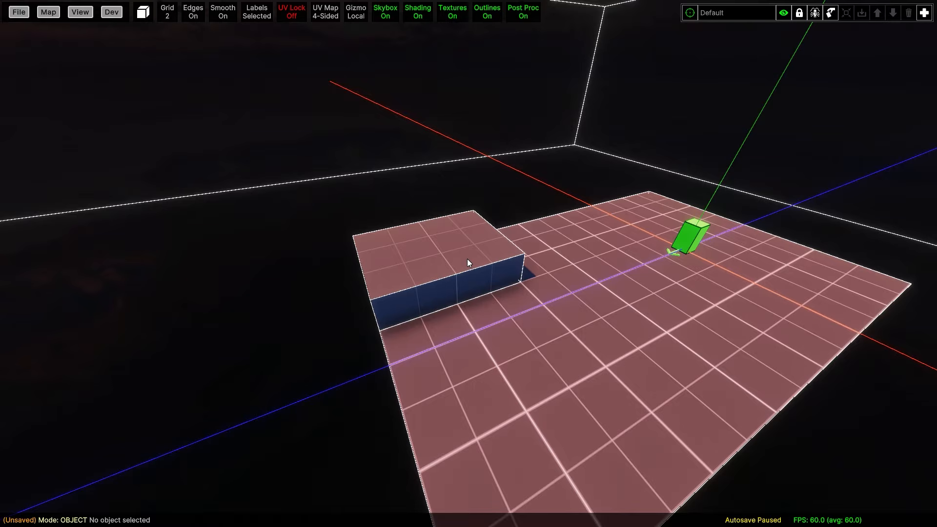
click(467, 260)
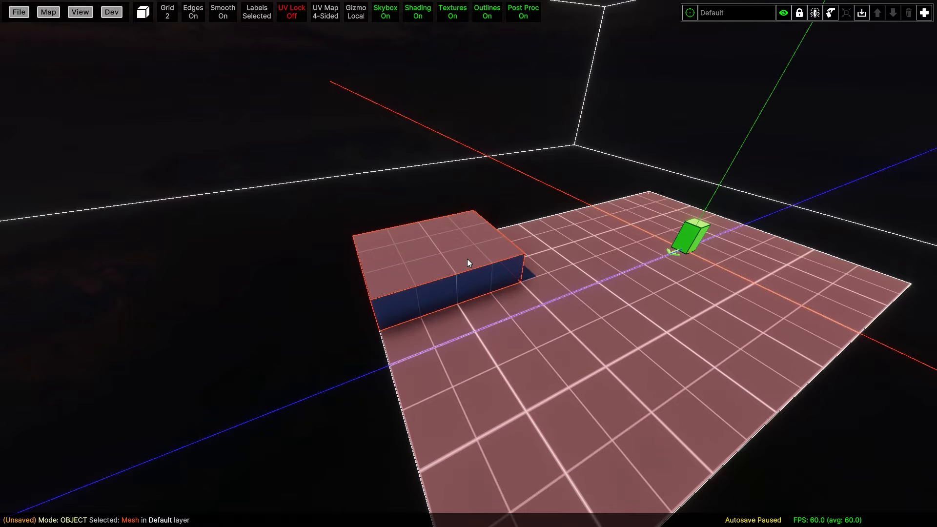
key(Delete)
Duplicate the floor mesh and place the copy along the long side of the original as a raised platform
key(a)
right_drag(466, 266, 617, 274)
click(590, 303)
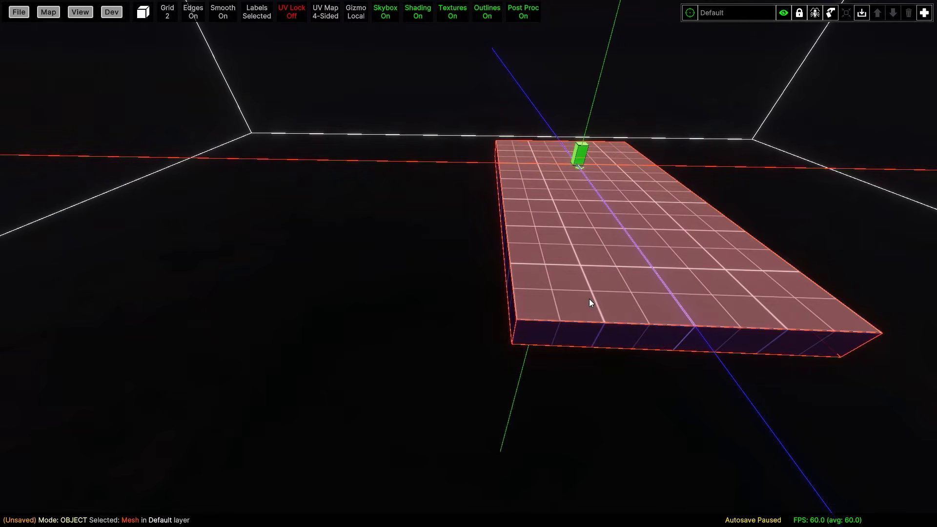
key(ctrl+c)
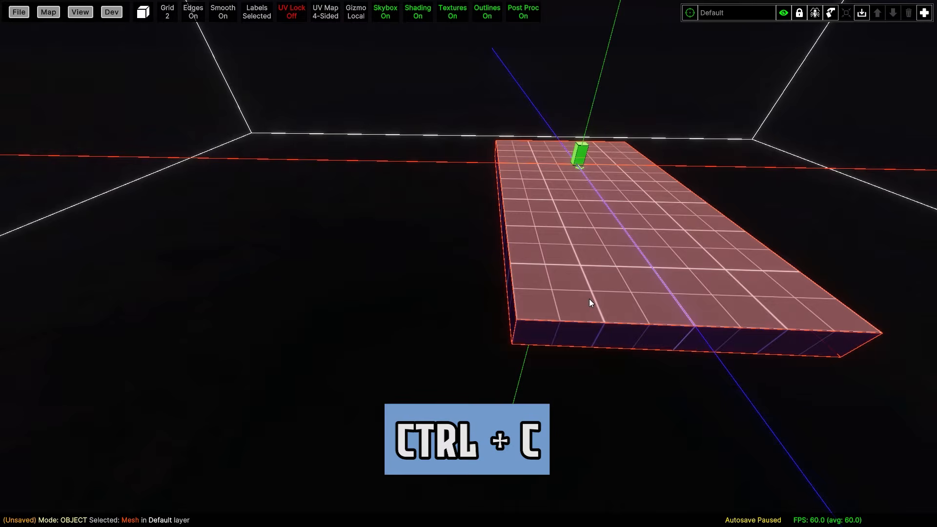
key(ctrl+v)
key(ctrl+d)
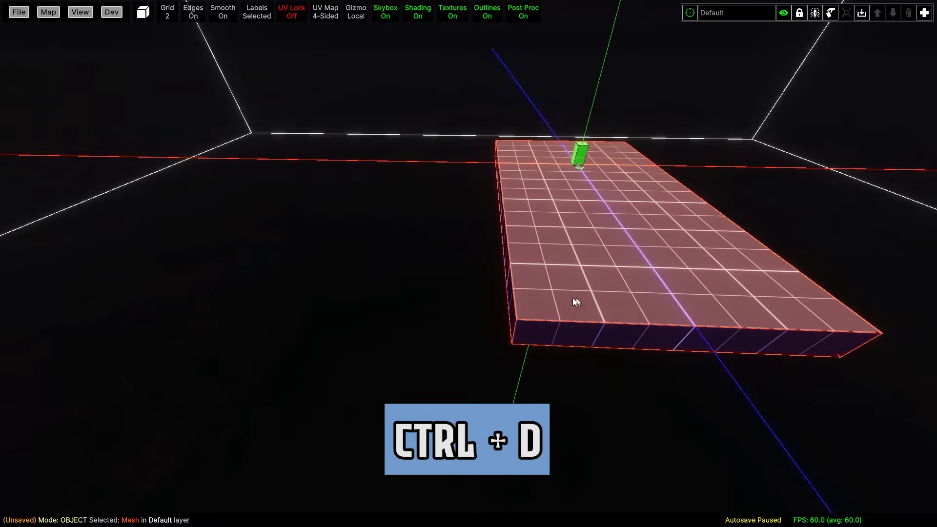
middle_drag(282, 285, 453, 339)
alt+drag(455, 343, 466, 315)
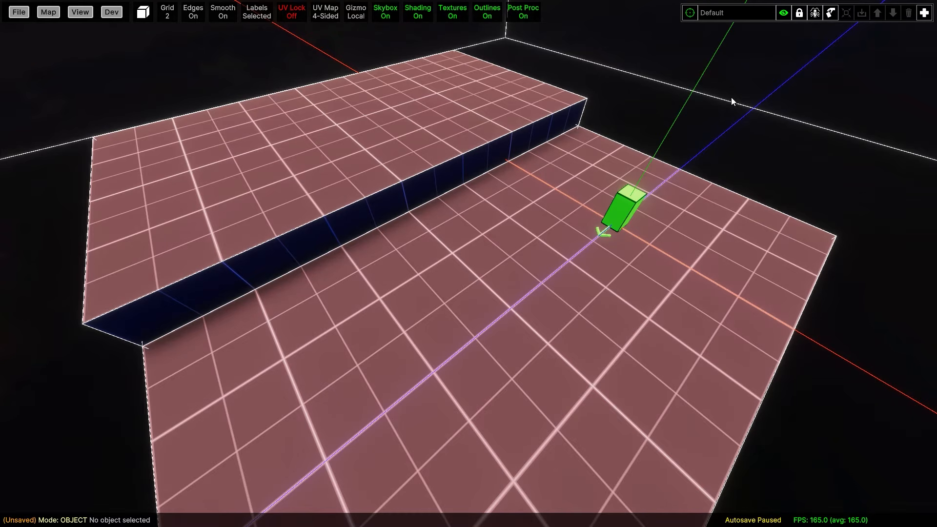
Try to play-test the map
key(alt+p)
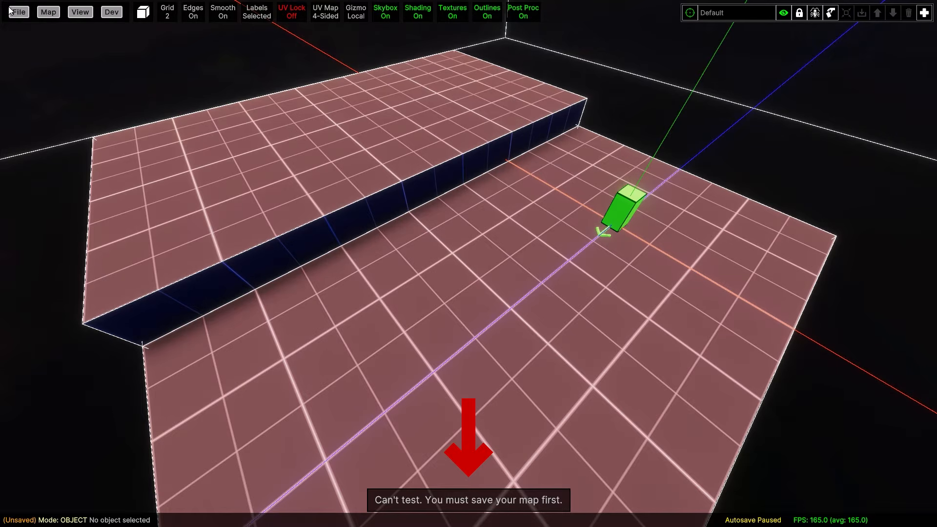
Save the map under the name first_map in the user/maps folder
key(ctrl+s)
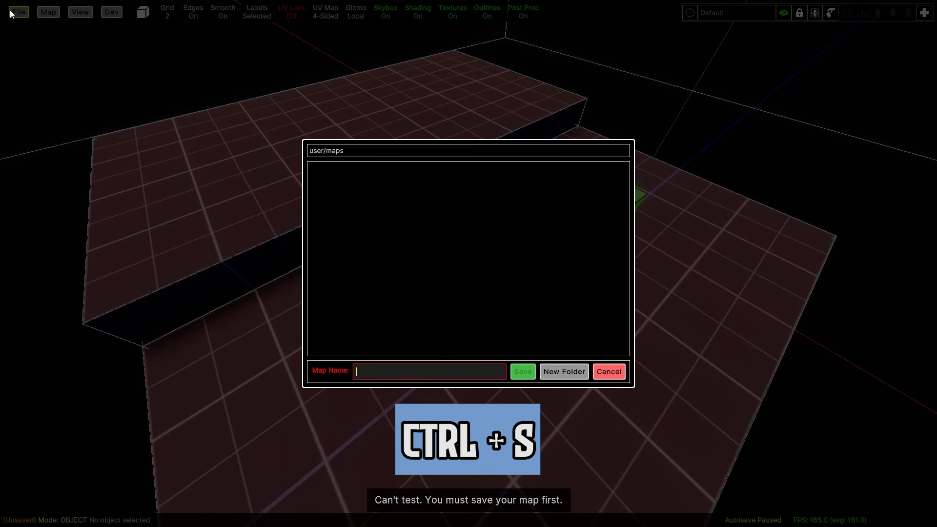
text(f)
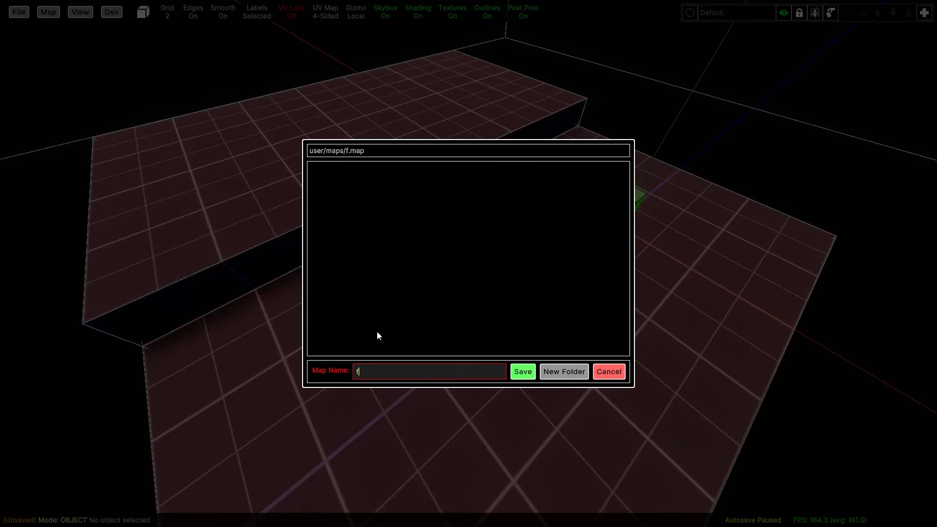
text(irst_map)
click(518, 372)
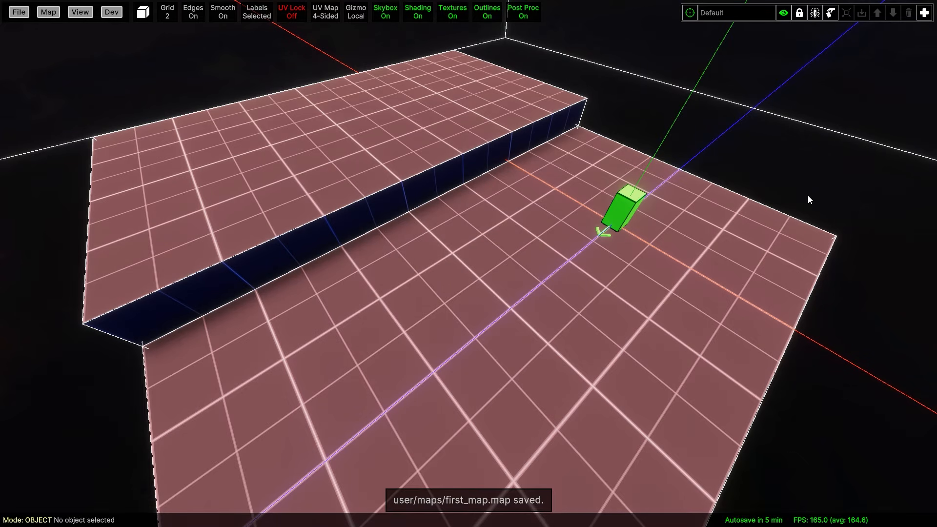
Play-test the saved map from the Player Start, walk forward across the floor, and return to the editor
key(alt+p)
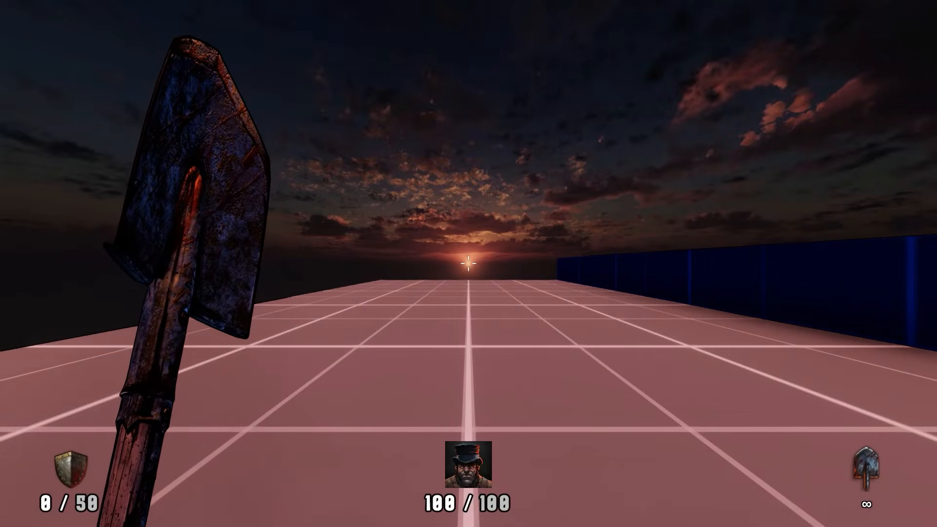
key(w)
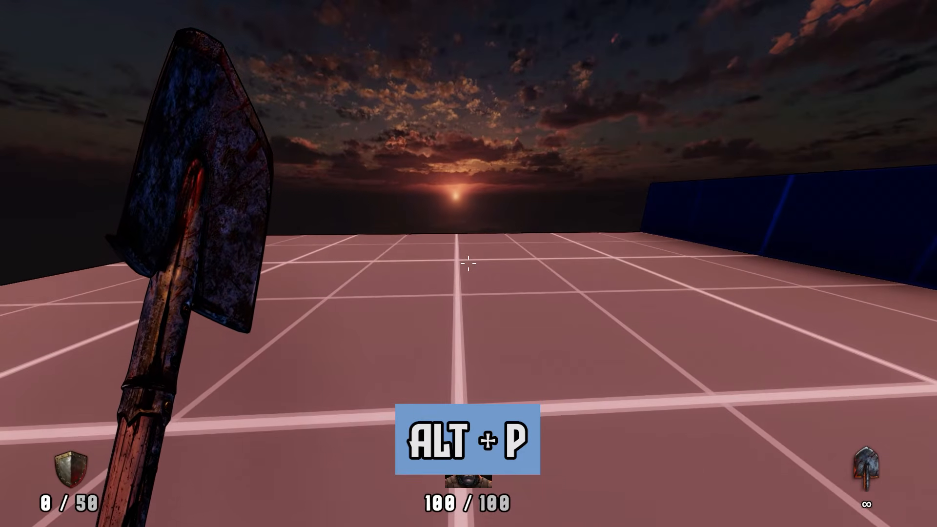
key(alt+p)
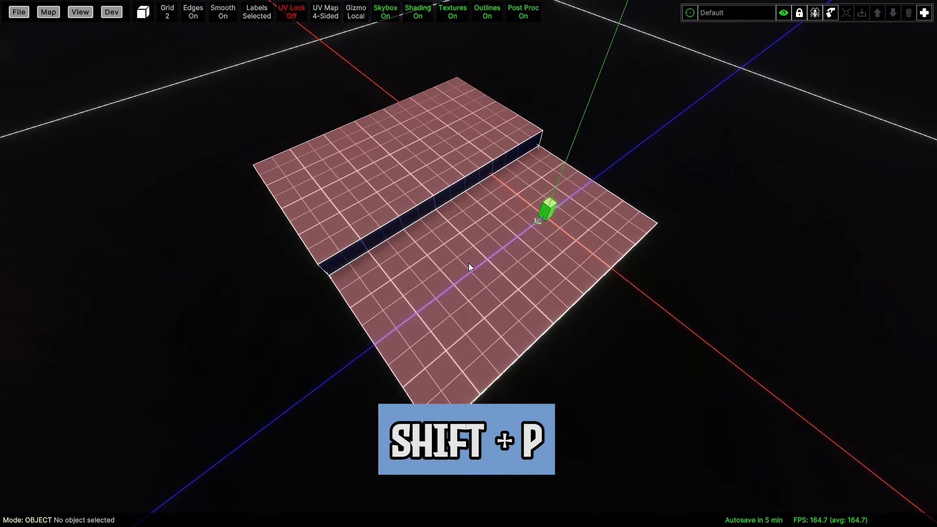
Play-test from the current camera position and fly around the map with fly mode enabled, and disable fly mode again
right_drag(469, 263, 370, 259)
key(shift+p)
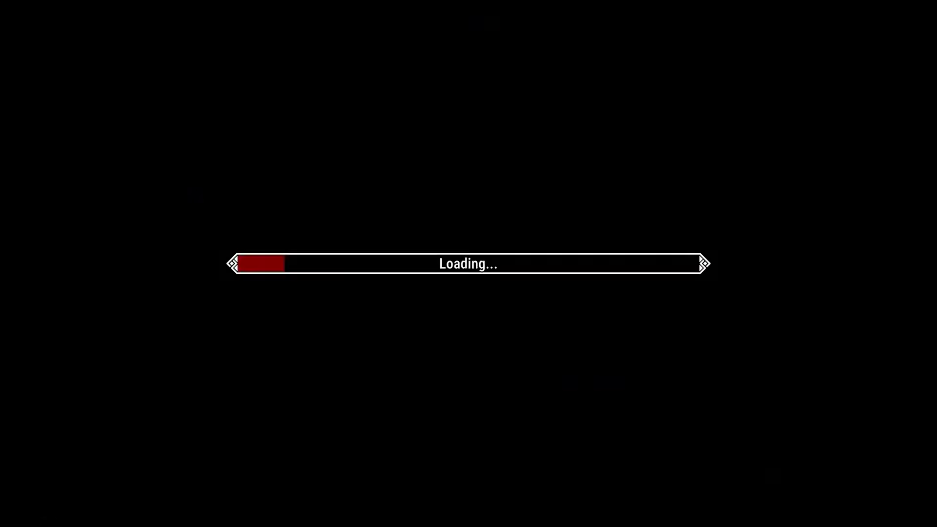
key(F2)
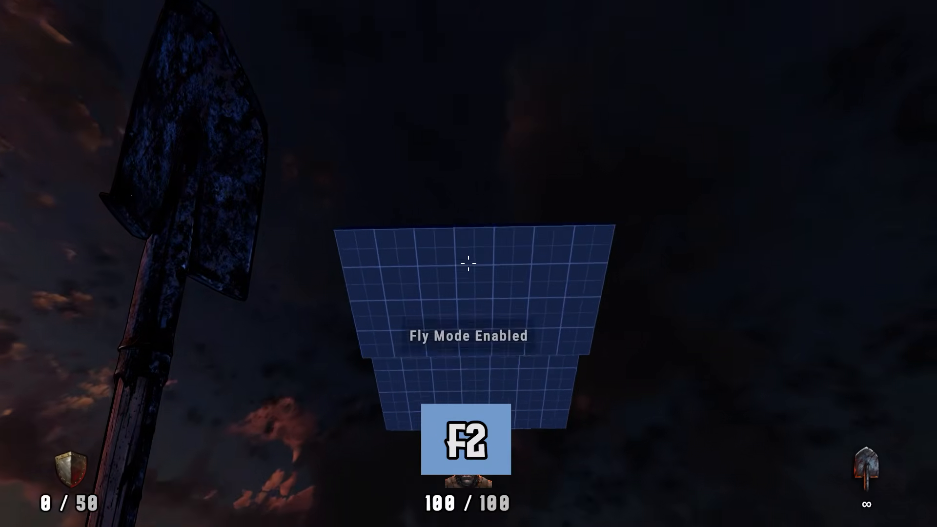
key(w)
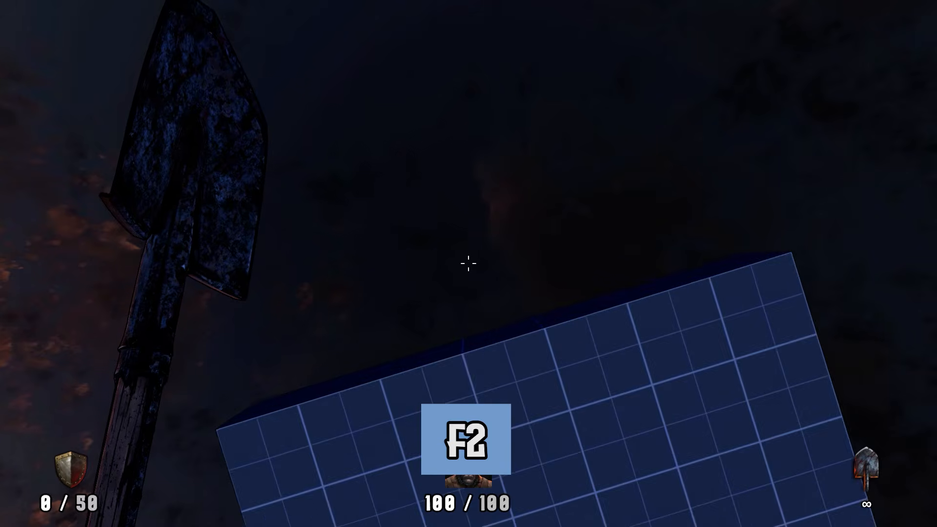
key(w)
key(F2)
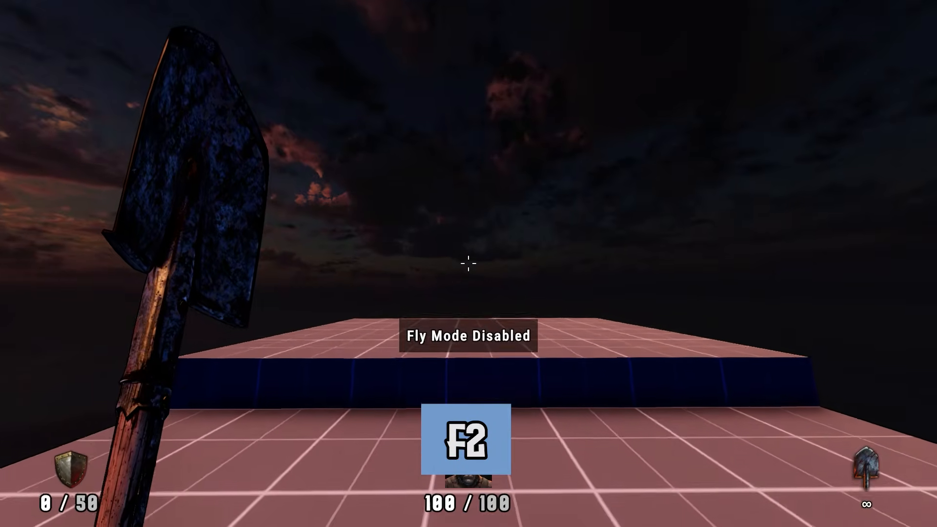
Walk up to the raised platform, try to jump onto it, and return to the editor
key(w)
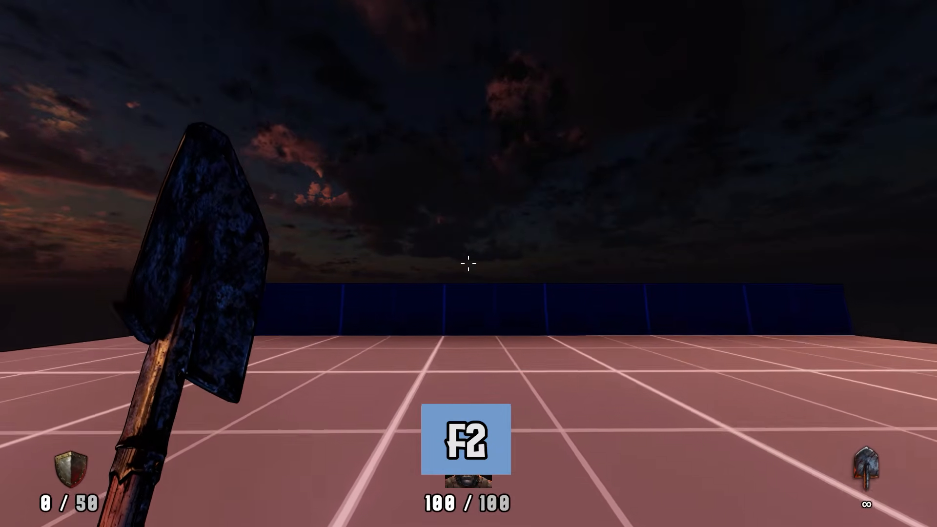
key(space)
key(space)
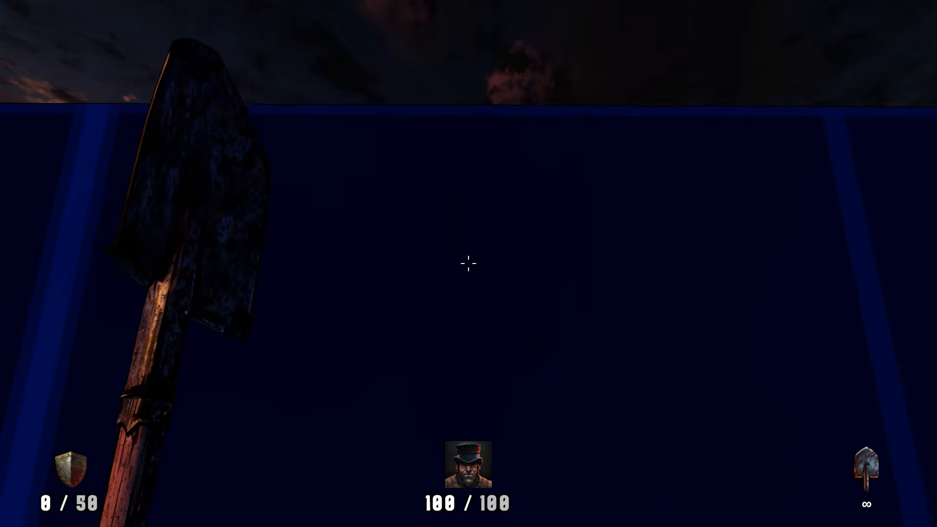
key(Escape)
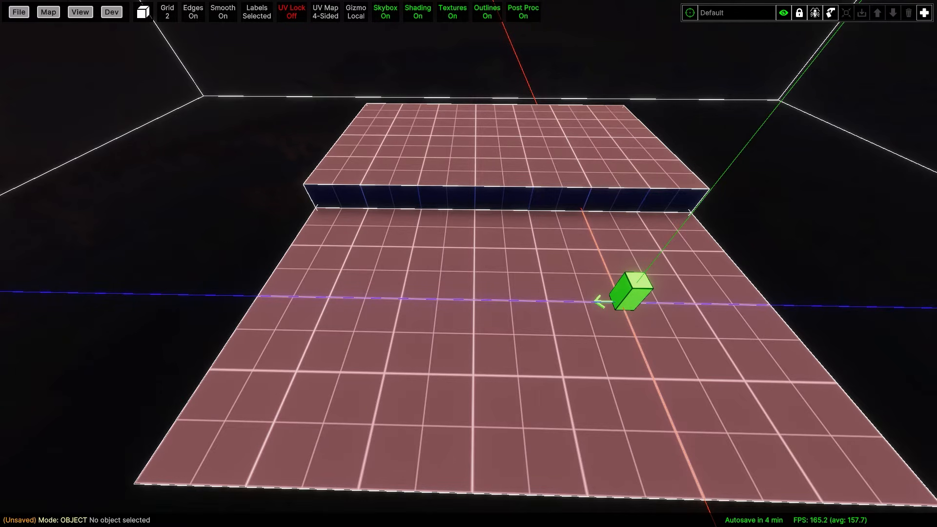
Set the grid size to 1/2 and split the raised platform crosswise into three sections, leaving a narrower middle section for stairs
key(bracketleft)
key(bracketleft)
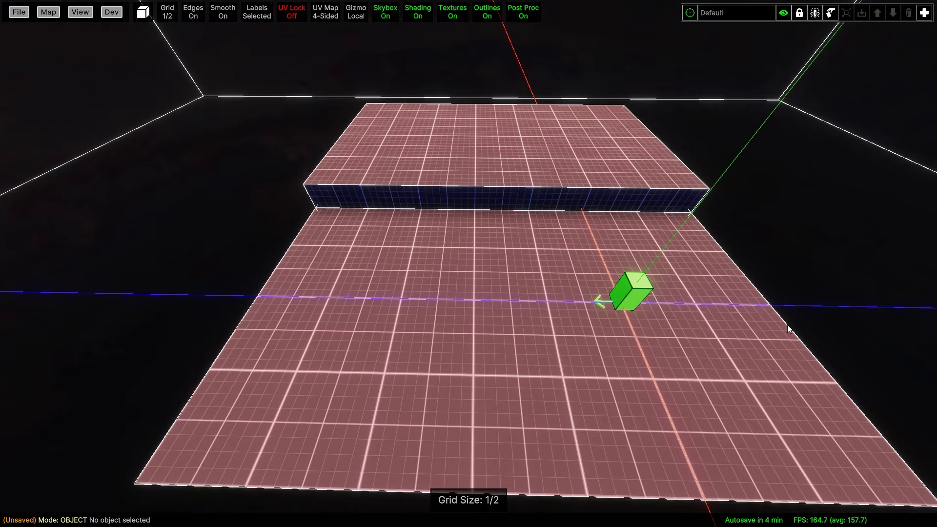
key(w)
right_drag(788, 325, 869, 261)
key(a)
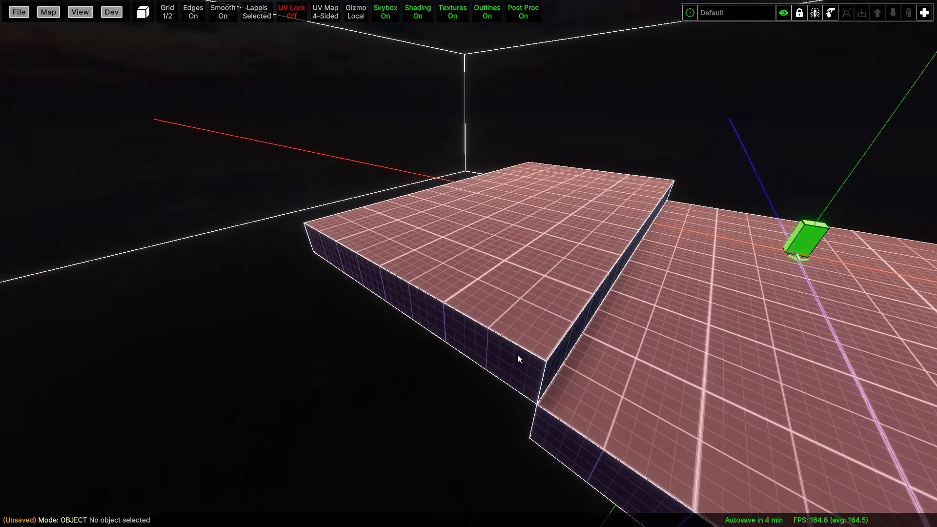
click(505, 360)
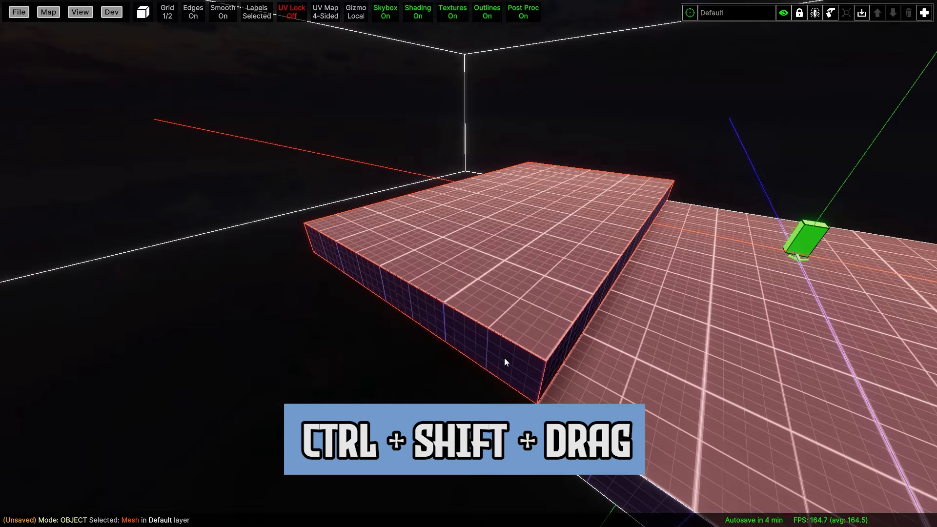
ctrl+shift+drag(505, 359, 606, 296)
key(d)
right_drag(606, 295, 455, 312)
click(455, 312)
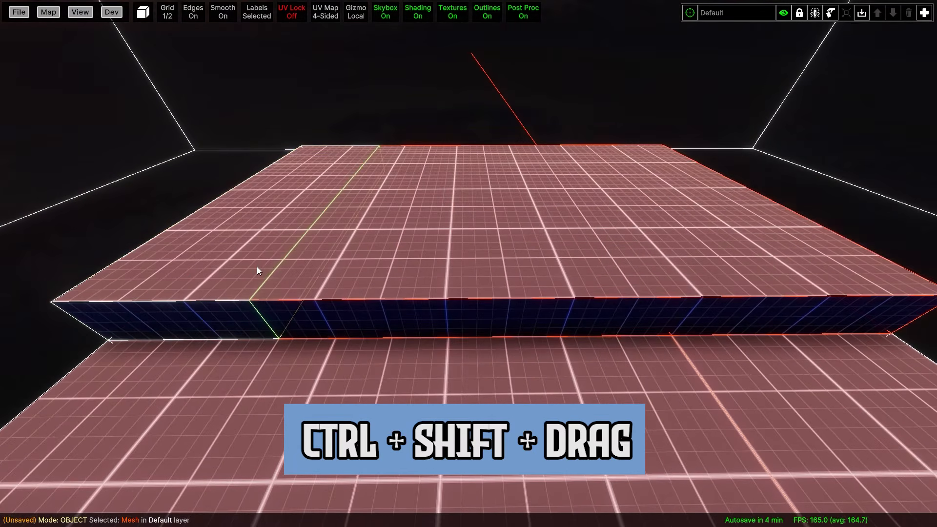
ctrl+shift+drag(304, 269, 507, 286)
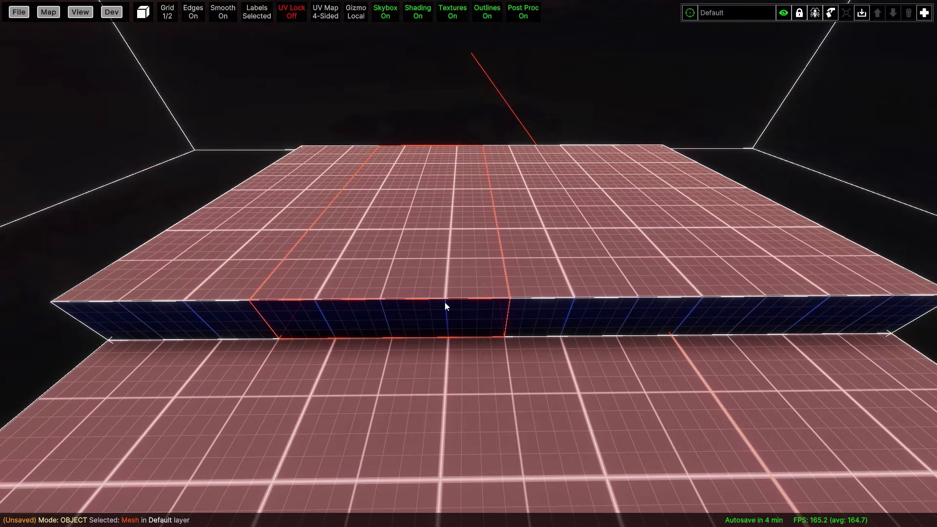
Carve the front of the middle section into a four-step staircase, duplicating steps with offsets of X 1 and Y 0.5
ctrl+shift+drag(425, 316, 421, 286)
drag(429, 243, 372, 265)
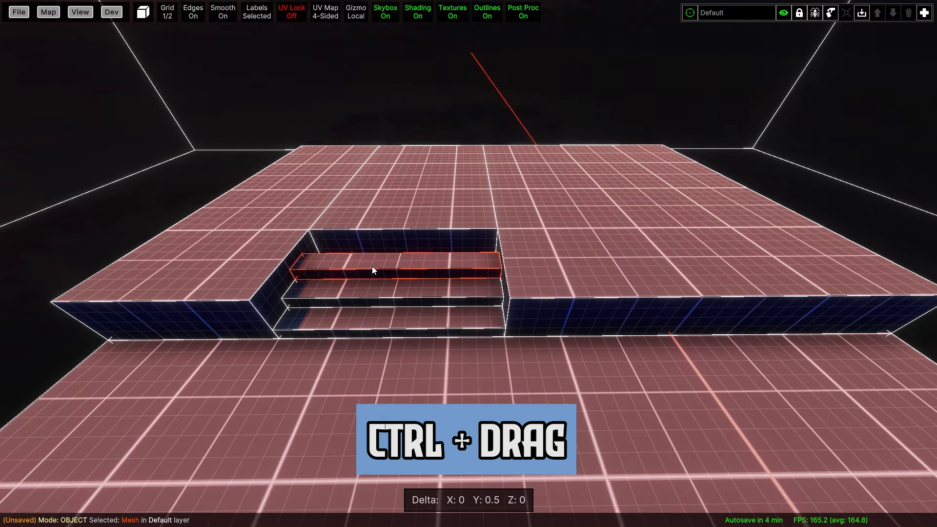
key(ctrl+d)
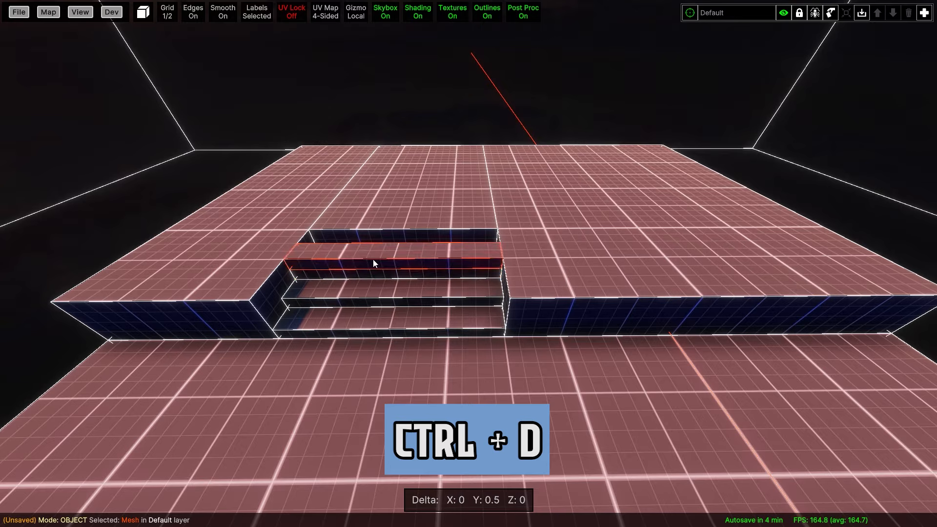
drag(374, 256, 376, 243)
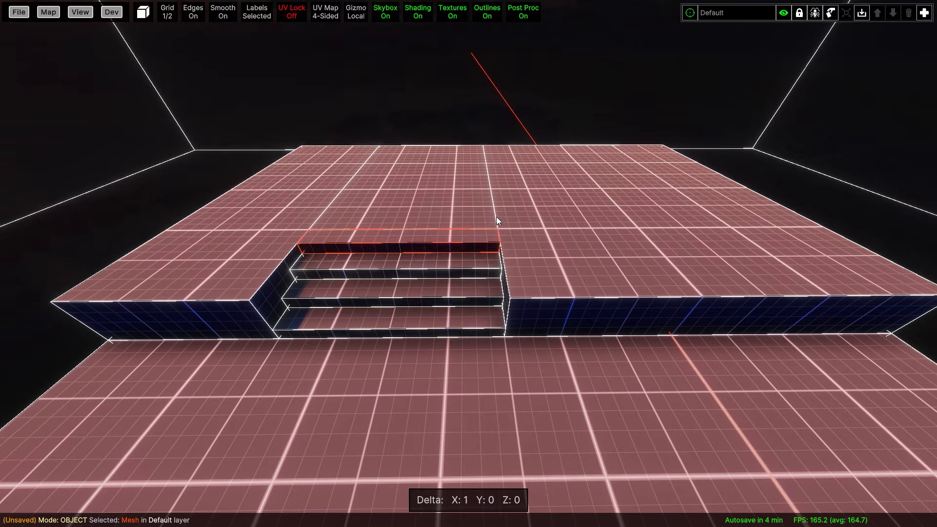
Save the map, play-test the new staircase by walking to it, and return to the editor
key(ctrl+s)
key(F5)
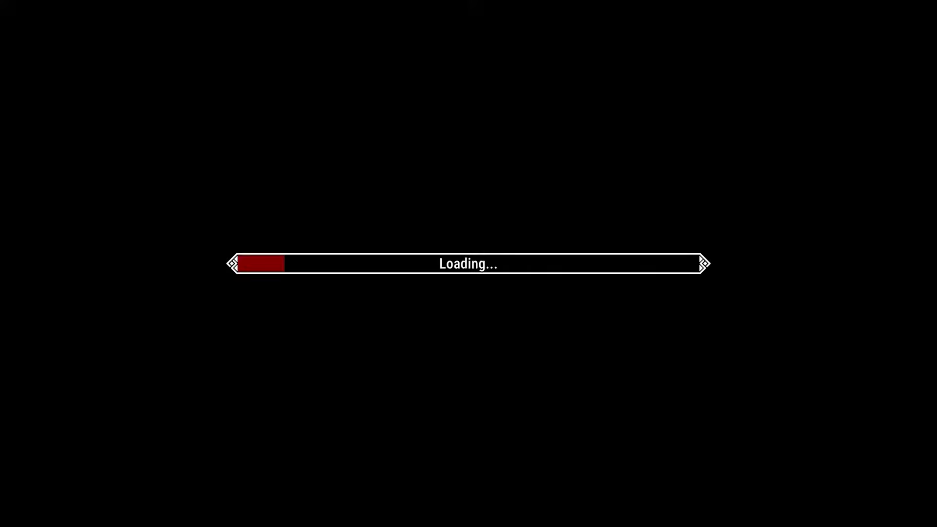
key(w)
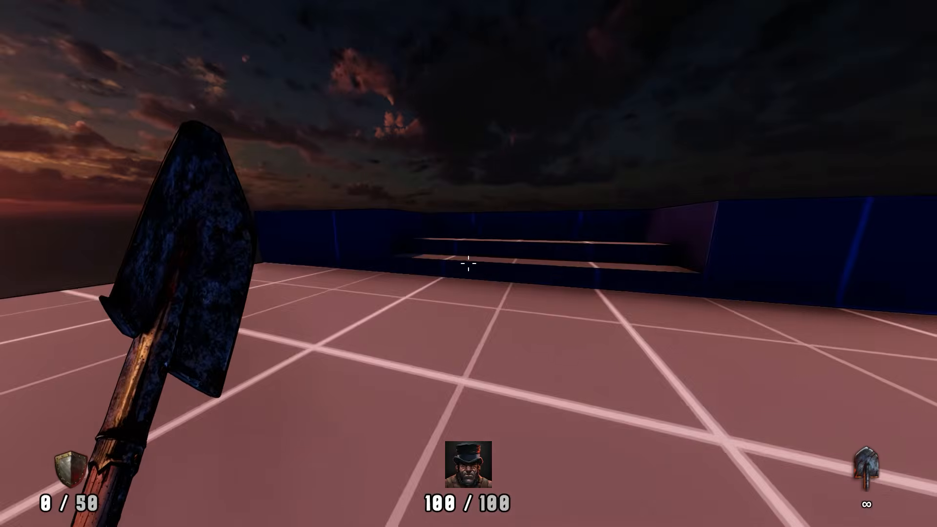
key(Escape)
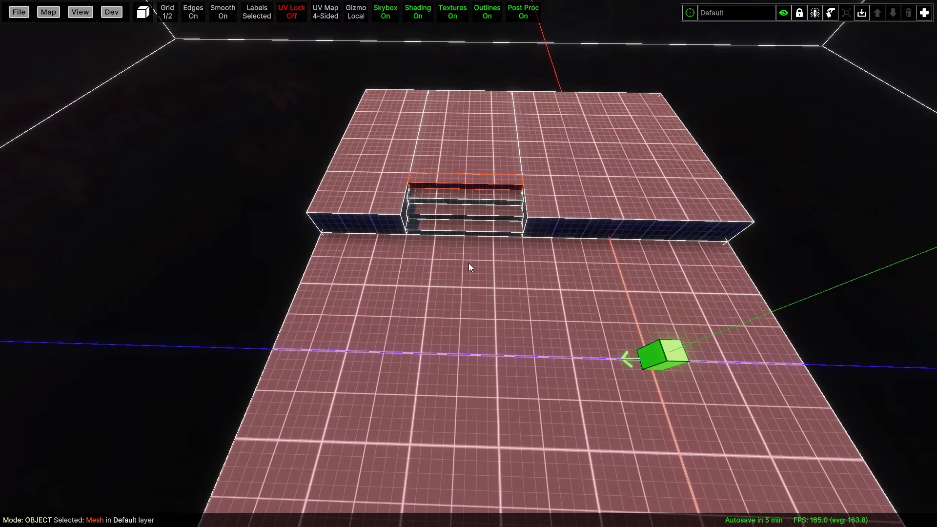
Lift the extra mesh at the top stair step by Y 4, delete it, and save the map
drag(478, 197, 486, 141)
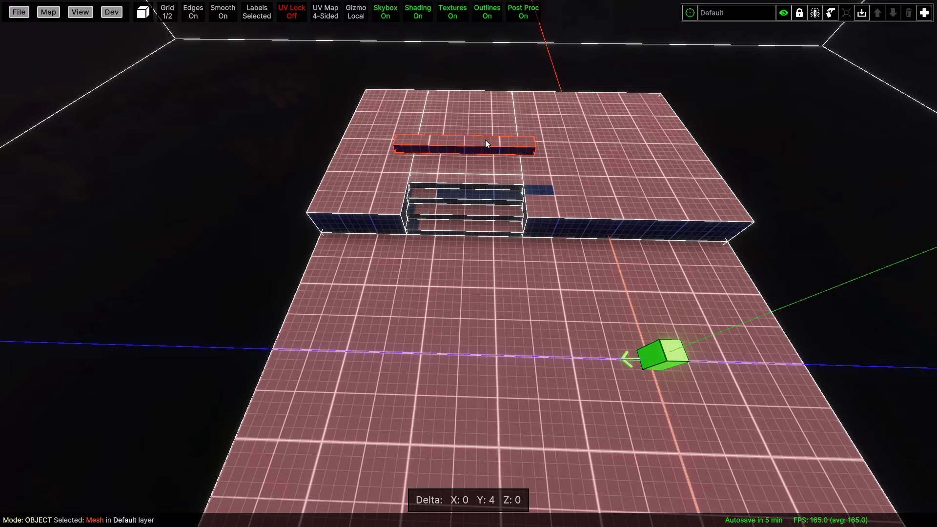
key(Delete)
key(ctrl+s)
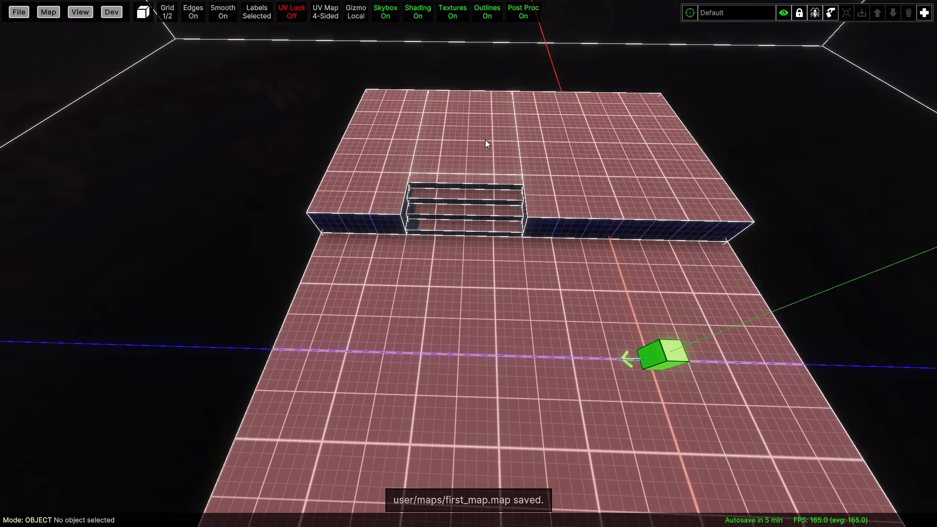
Play-test the map again, walk up the stairs onto the raised platform, and return to the editor
key(F5)
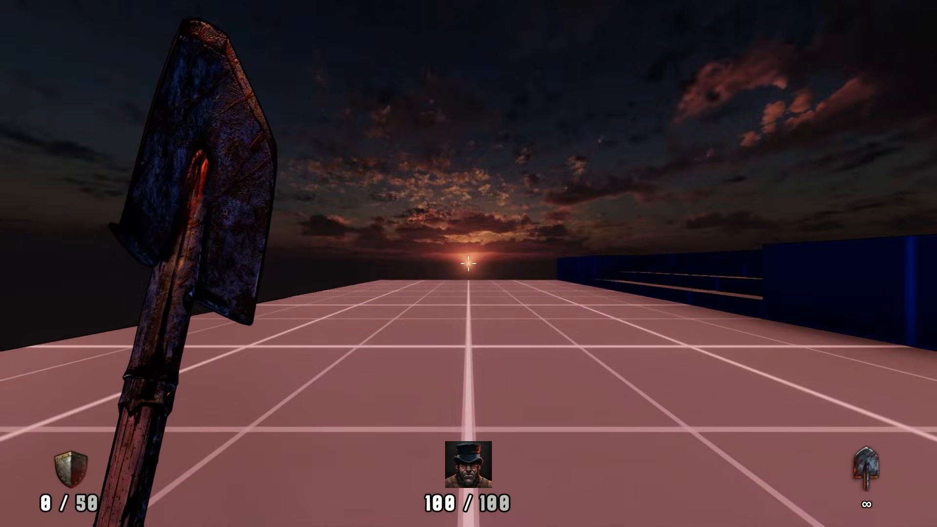
key(w)
key(w)
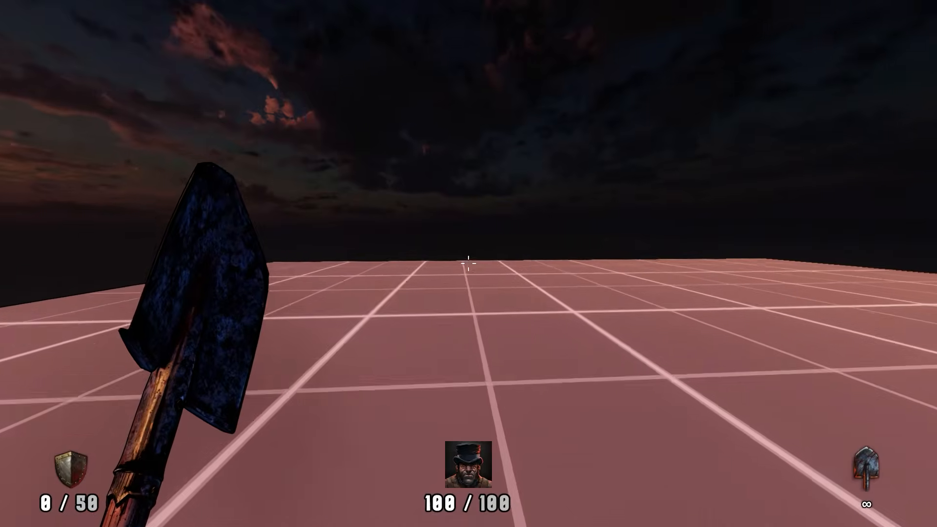
key(Escape)
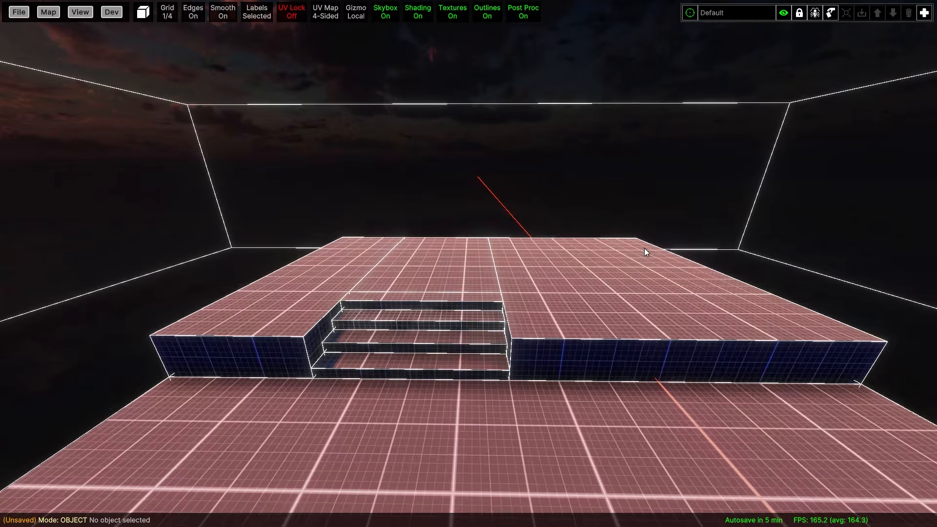
Set the grid size to 2 and create a block on the outer corner of the lower floor, opposite the platform side
key(])
key(])
right_drag(645, 248, 443, 323)
key(c)
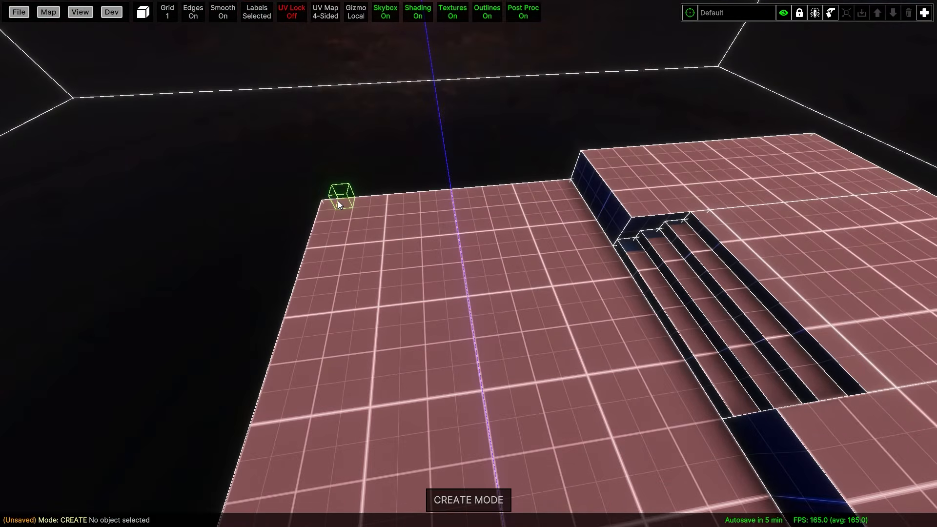
key(])
drag(333, 199, 359, 221)
key(Tab)
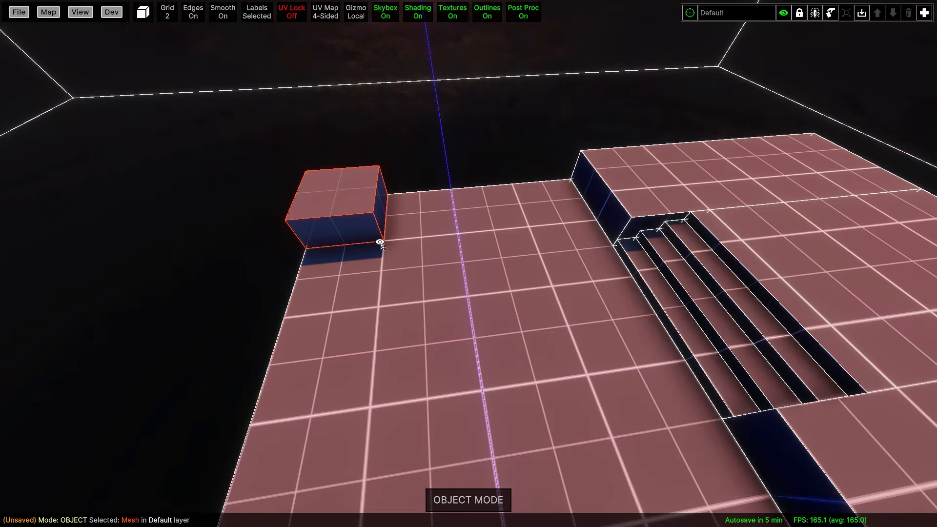
Raise the corner block into a tall pillar, copy it by X 12 along the floor edge, and fill the gap with a middle section
right_drag(379, 243, 365, 256)
drag(365, 256, 327, 106)
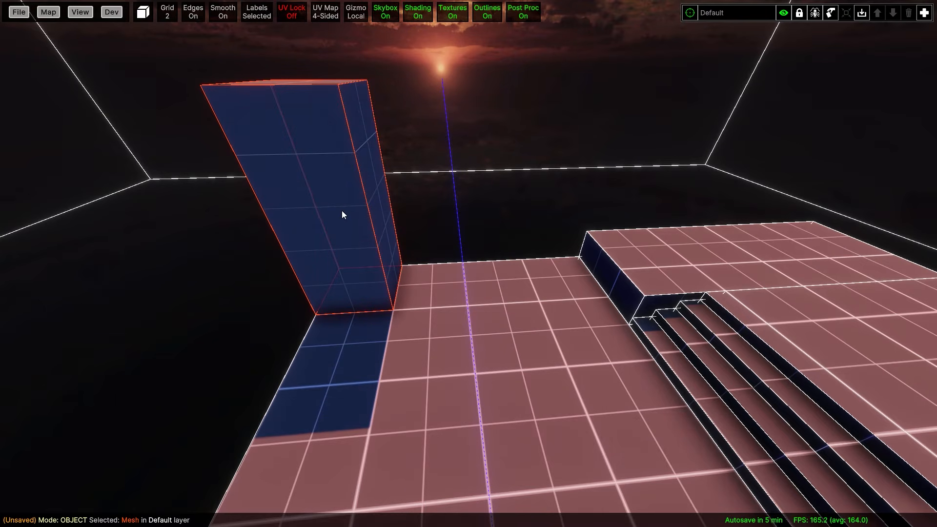
drag(341, 215, 387, 186)
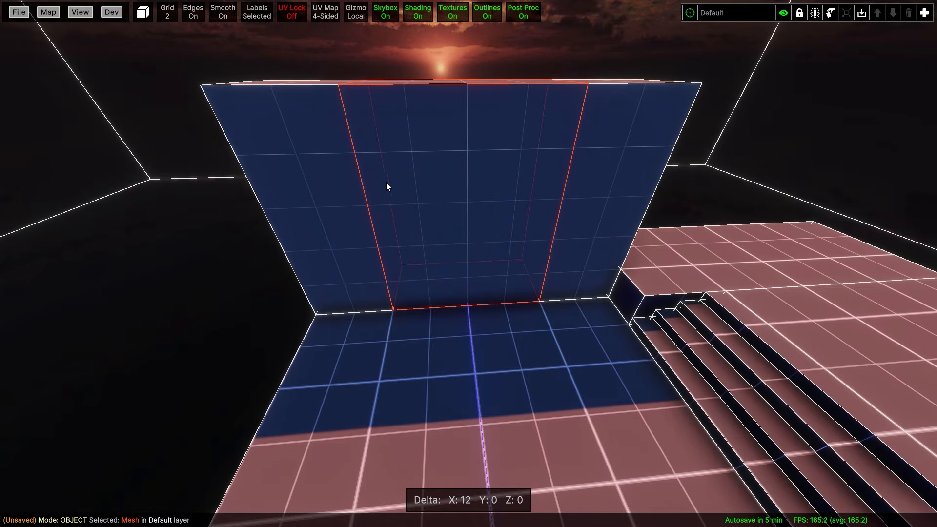
Divide the middle wall section into a lintel and a lower door panel, and recess the panel by Z 1 with the grid size at 1
drag(424, 305, 433, 162)
shift+drag(433, 162, 452, 312)
right_drag(452, 312, 552, 316)
key(bracketleft)
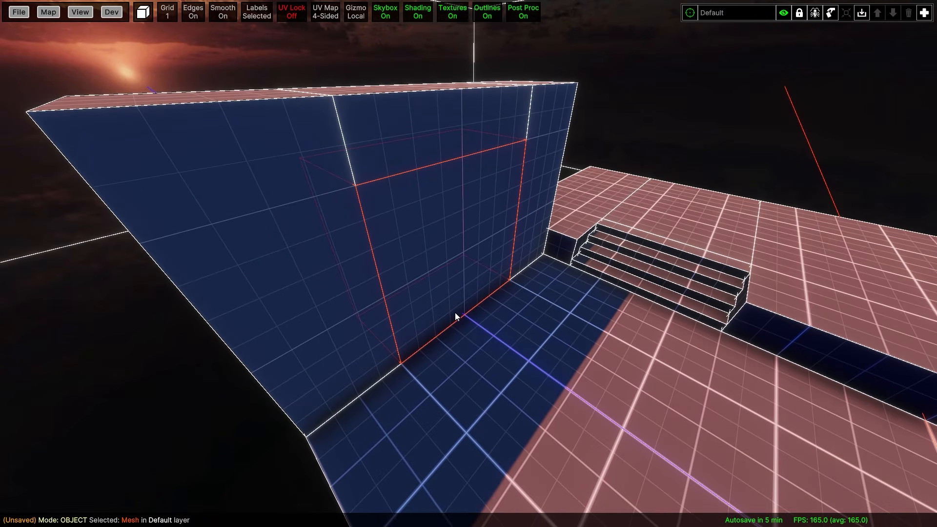
drag(454, 313, 442, 301)
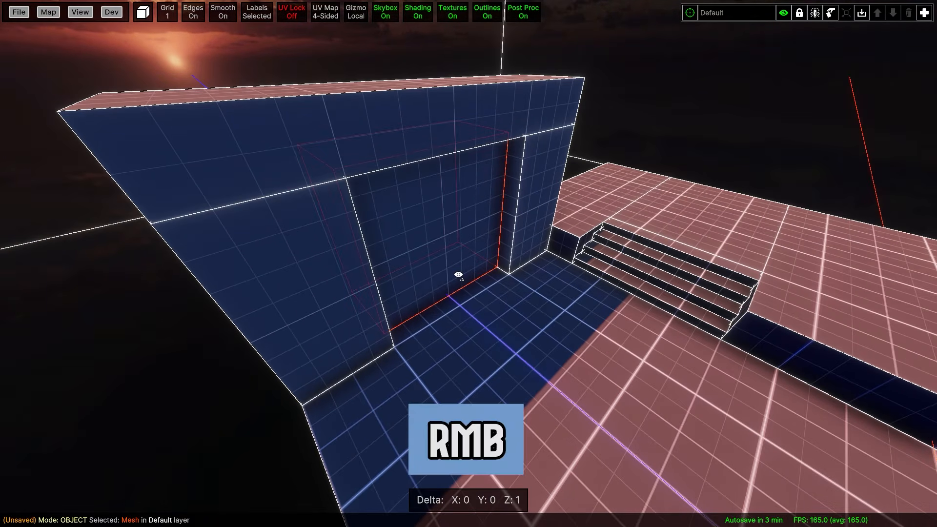
Turn the recessed door panel into a mover and give it the Script Id ExitDoor
right_click(459, 274)
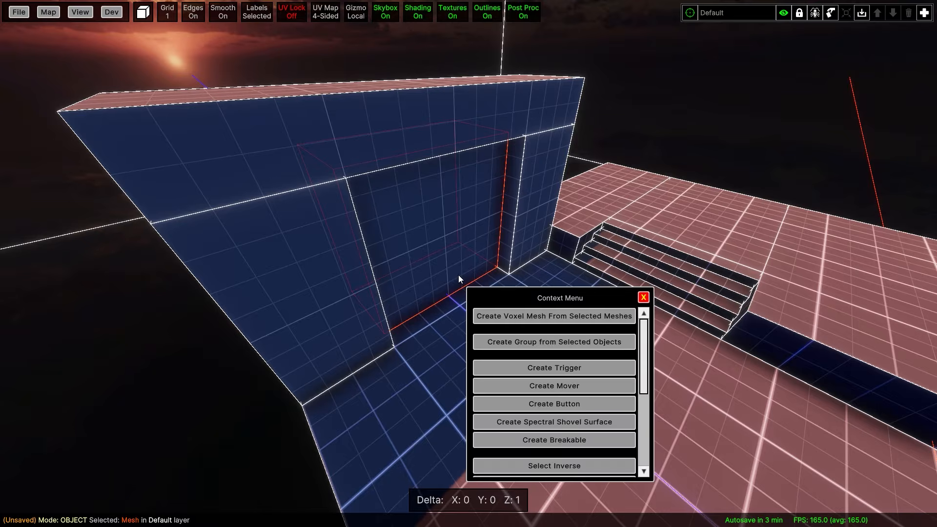
click(571, 385)
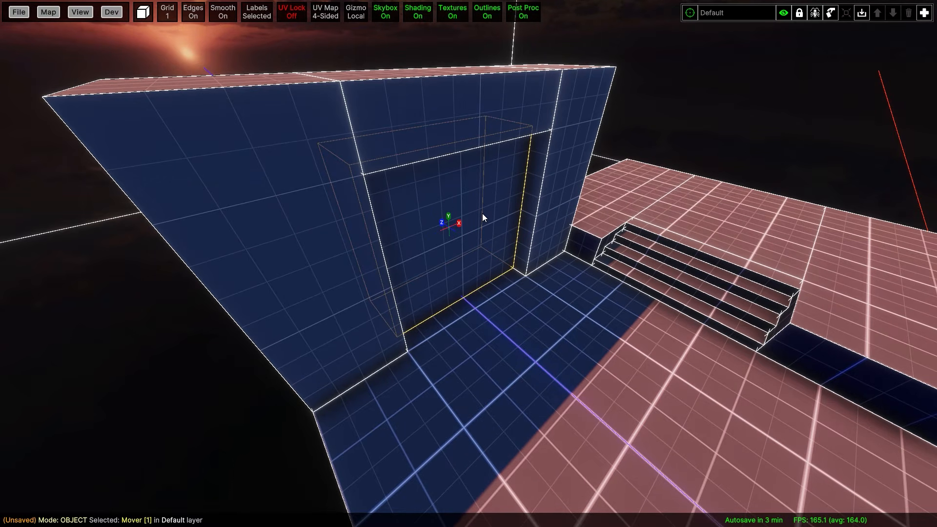
key(i)
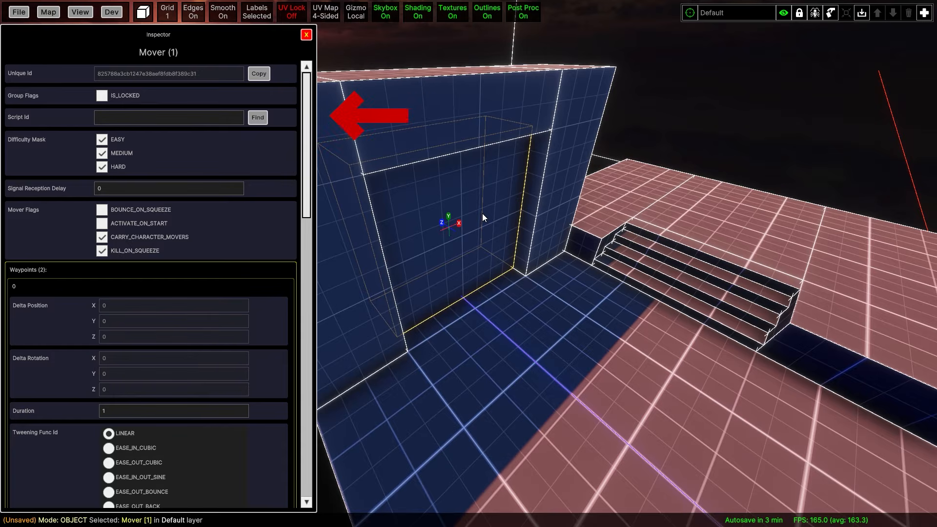
click(151, 118)
text(Ex)
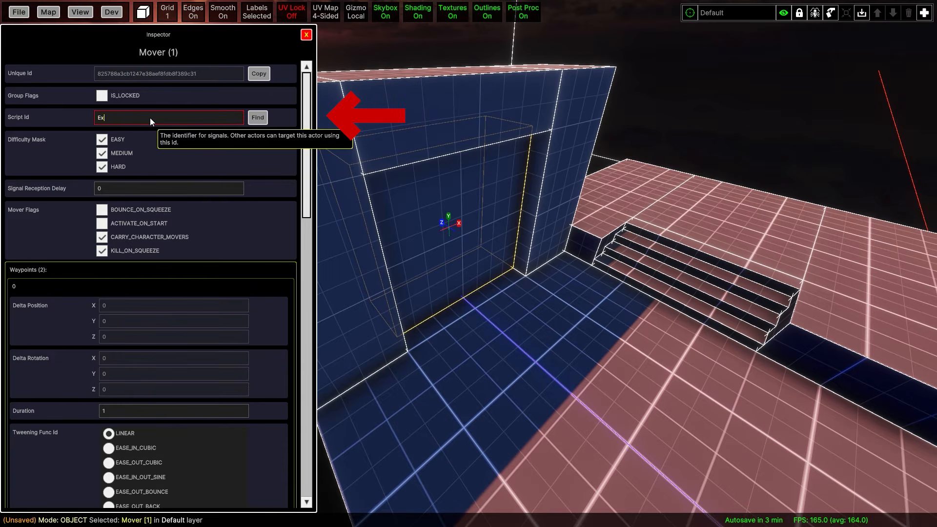
text(itDoor)
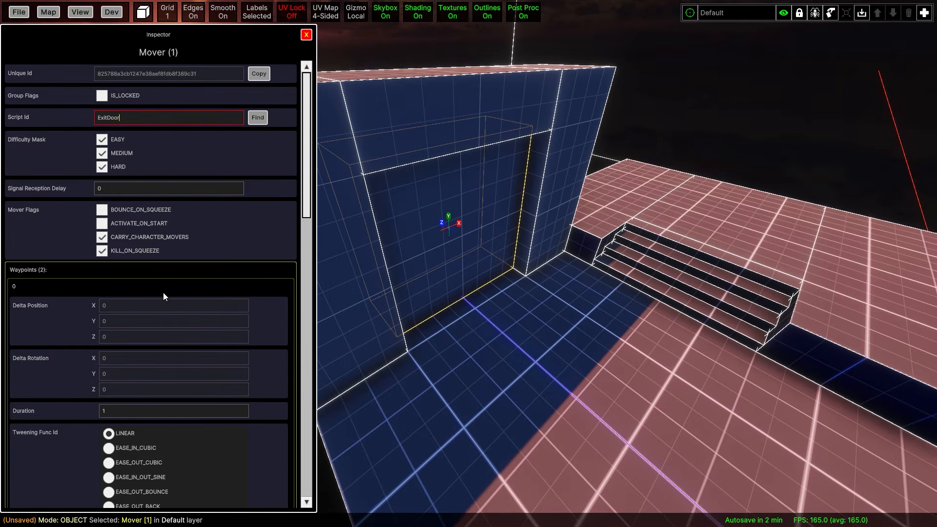
Edit the door mover's waypoint 1 so the door travels up by Y 6, save the waypoint, and deselect the door
scroll(163, 294, down, 10)
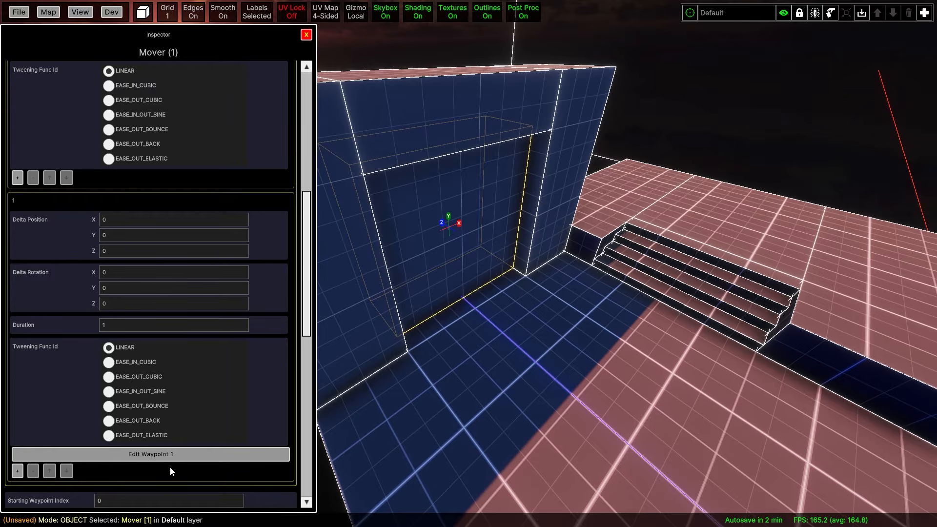
click(178, 455)
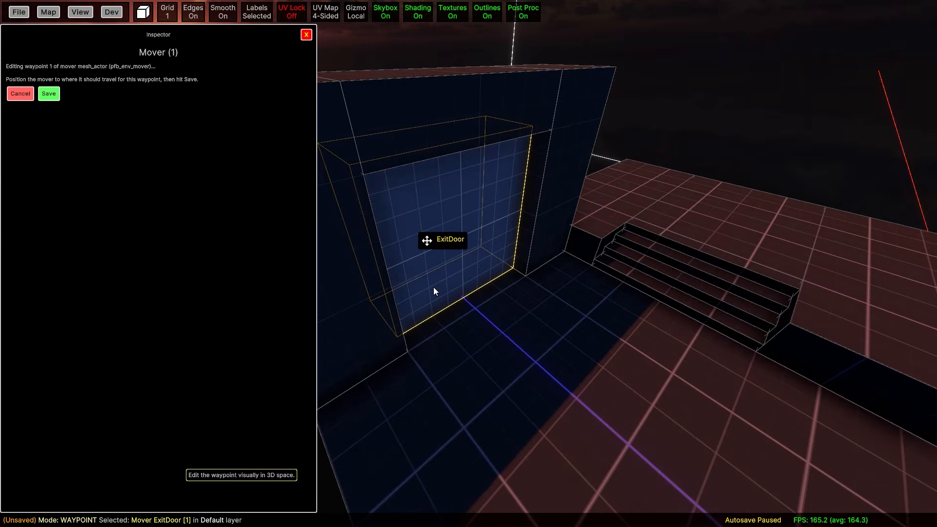
drag(435, 292, 445, 153)
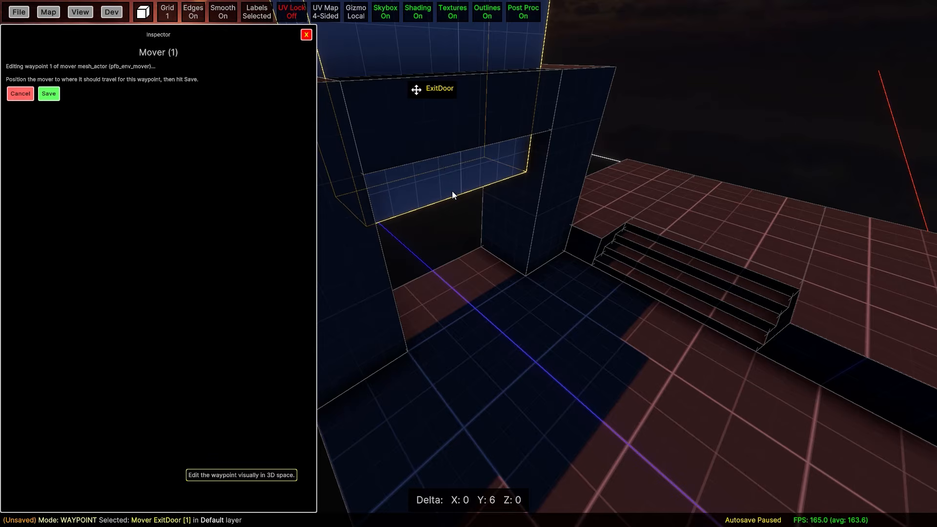
click(49, 94)
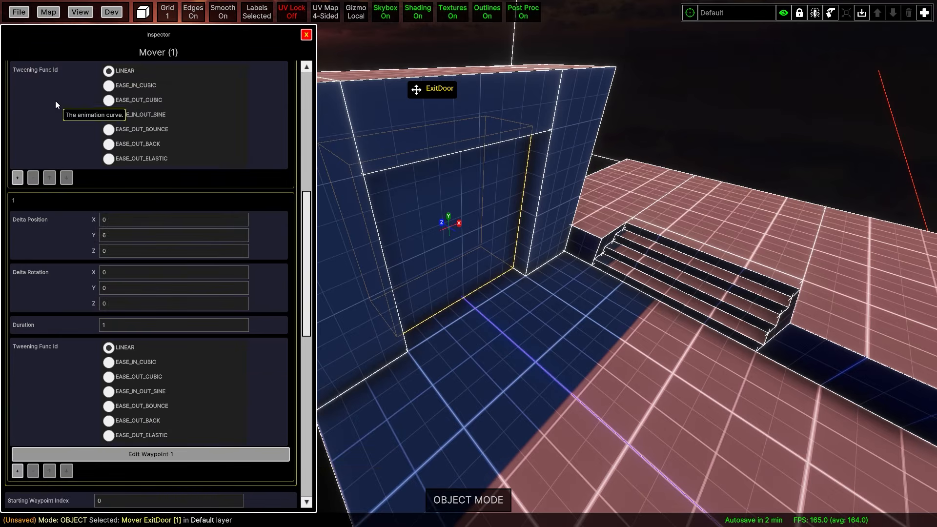
click(307, 35)
key(Escape)
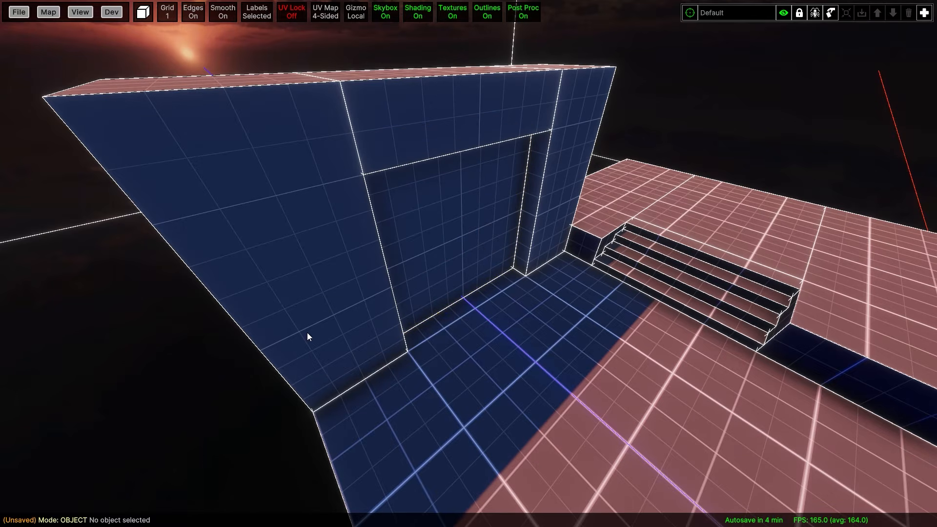
Create a small block on the wall section beside the doorway and widen it toward the door
key(c)
click(318, 356)
key(Escape)
shift+drag(356, 382, 367, 396)
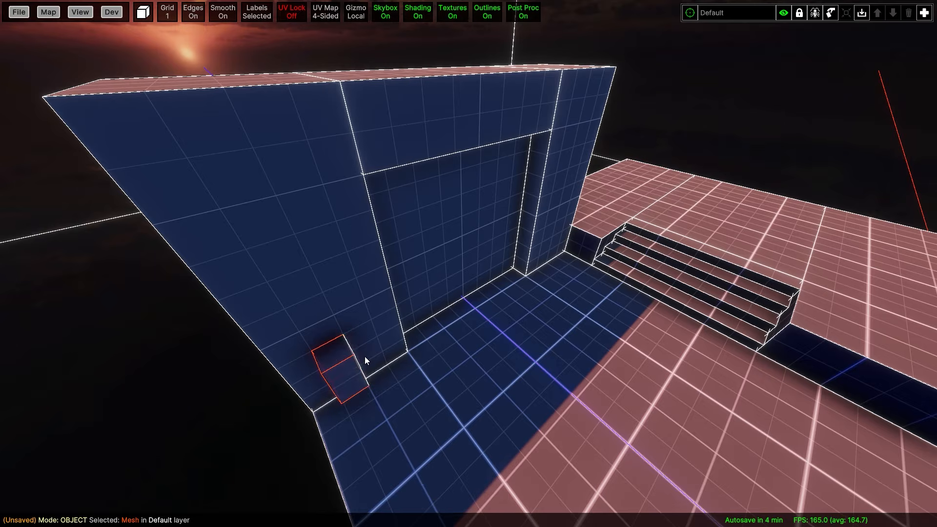
shift+drag(364, 357, 379, 363)
Turn the small wall block into a button and set its waypoint 1 to Z 0.5 into the wall with the grid size at 1/2
right_click(378, 363)
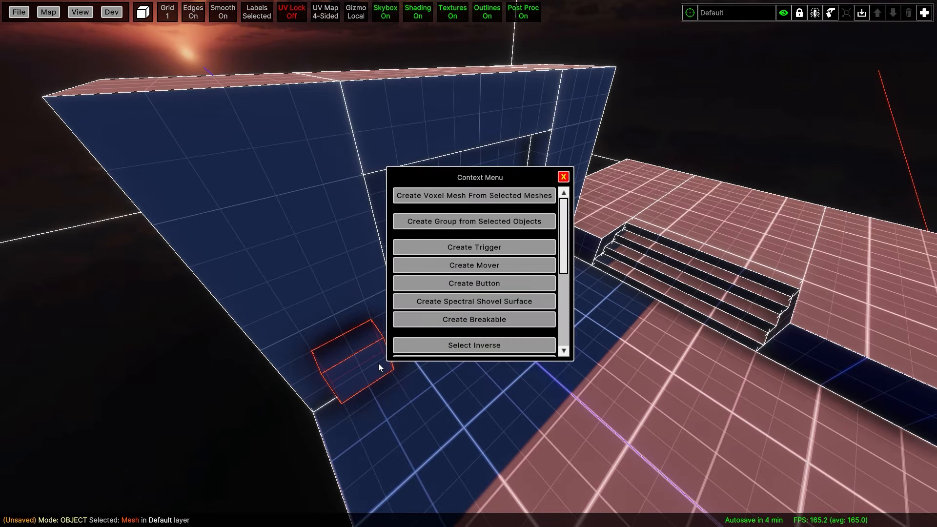
click(490, 282)
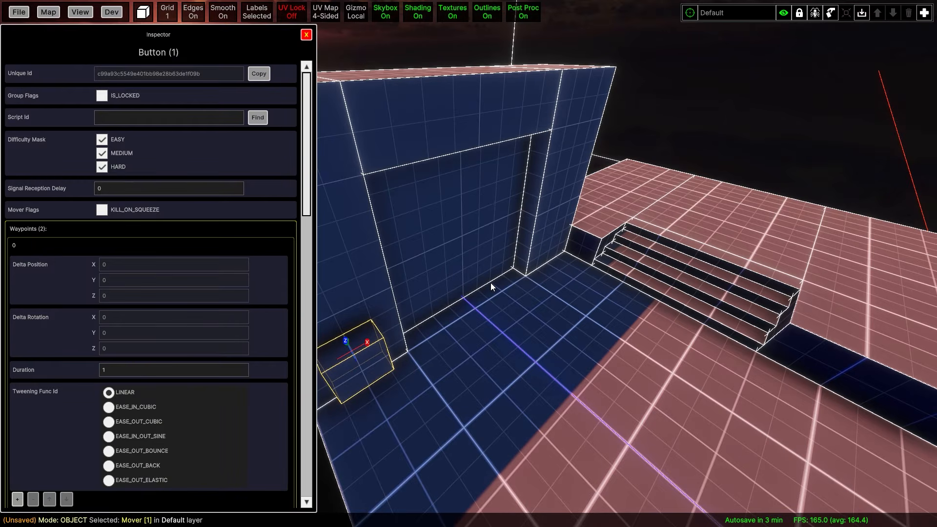
scroll(209, 356, down, 10)
click(185, 396)
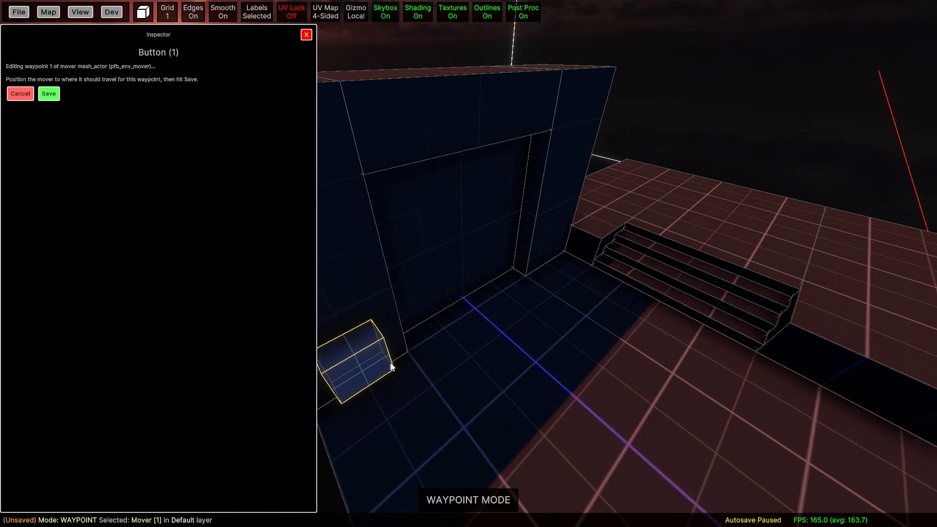
key(bracketleft)
drag(350, 369, 359, 351)
click(48, 94)
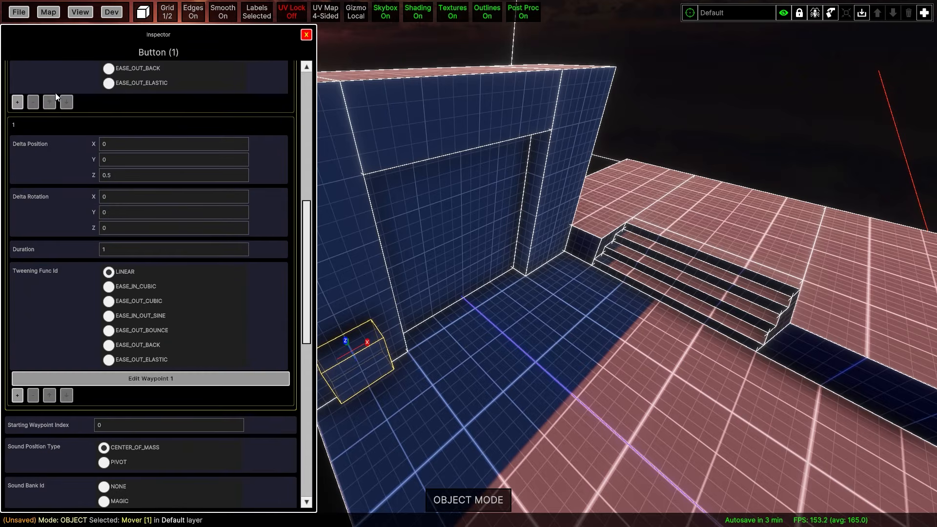
Add a signal to the button that sends the perform command to the target ExitDoor
drag(306, 230, 313, 384)
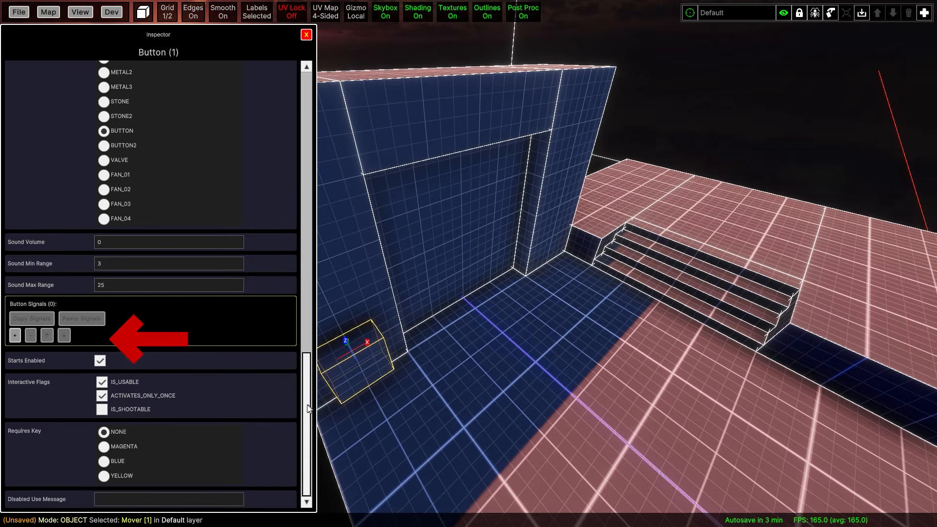
click(15, 336)
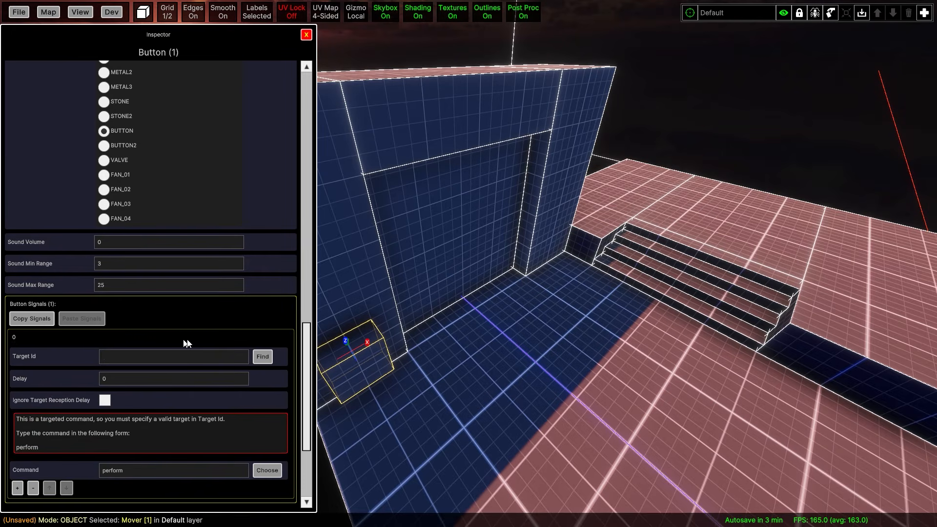
click(263, 357)
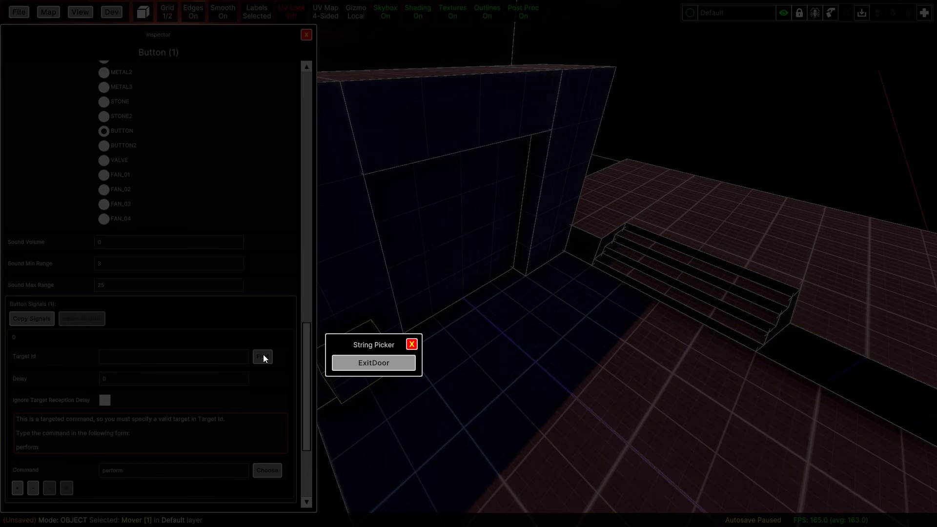
click(353, 369)
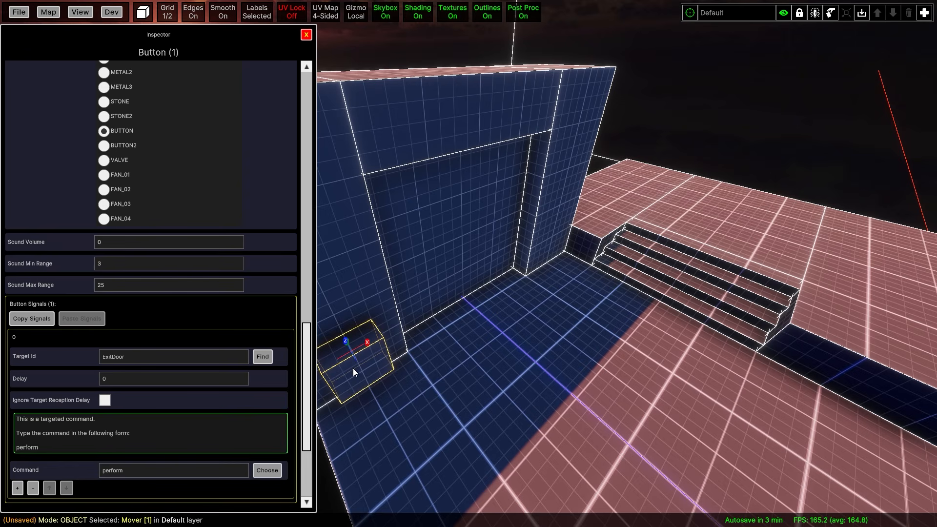
click(306, 34)
Play-test the map, walk up to the wall button to try opening the door, and return to the editor
key(F5)
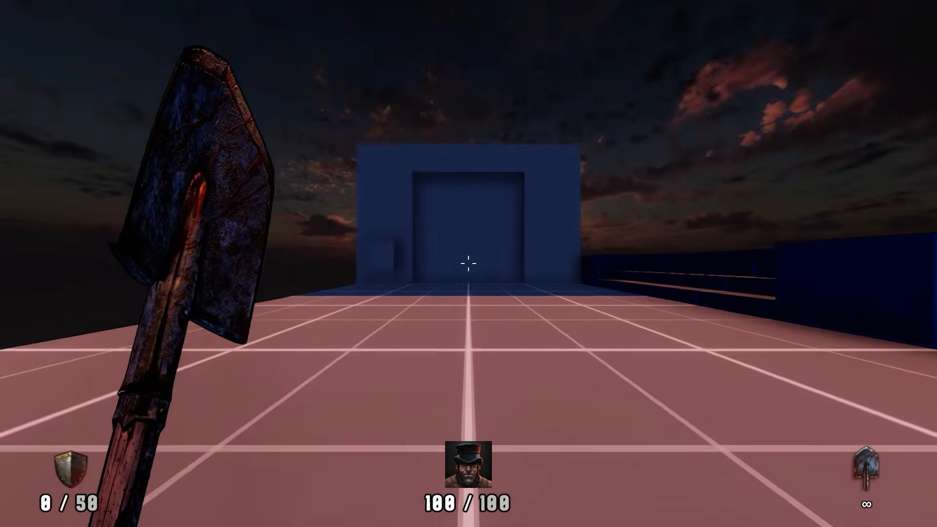
key(w)
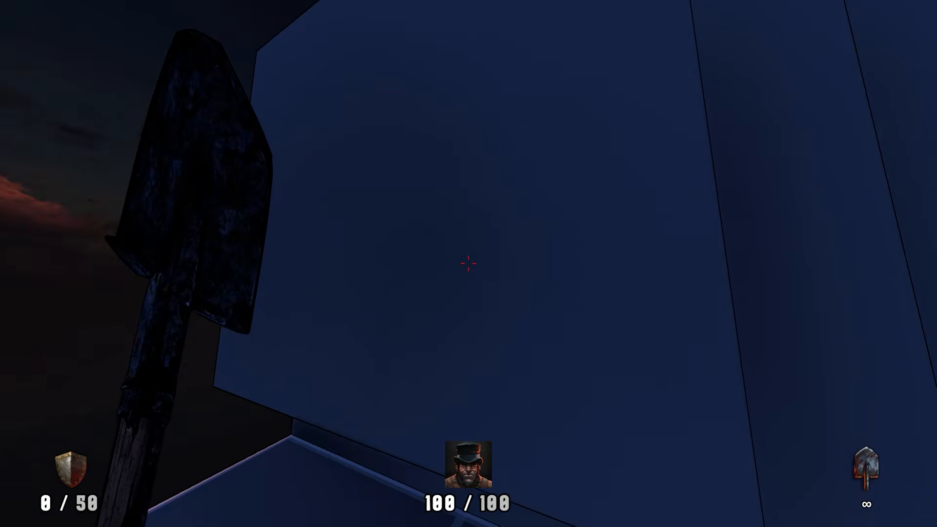
key(s)
key(Escape)
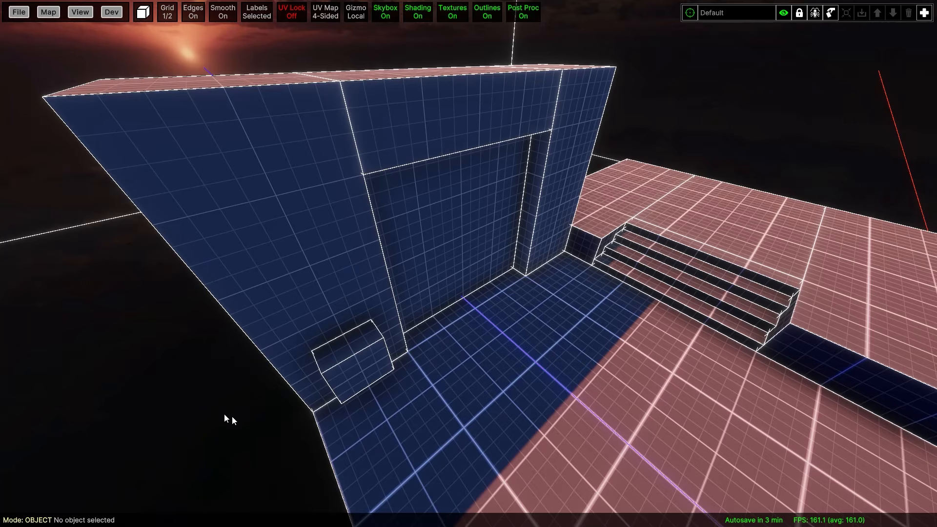
Make the wall button require the MAGENTA key
click(348, 357)
key(i)
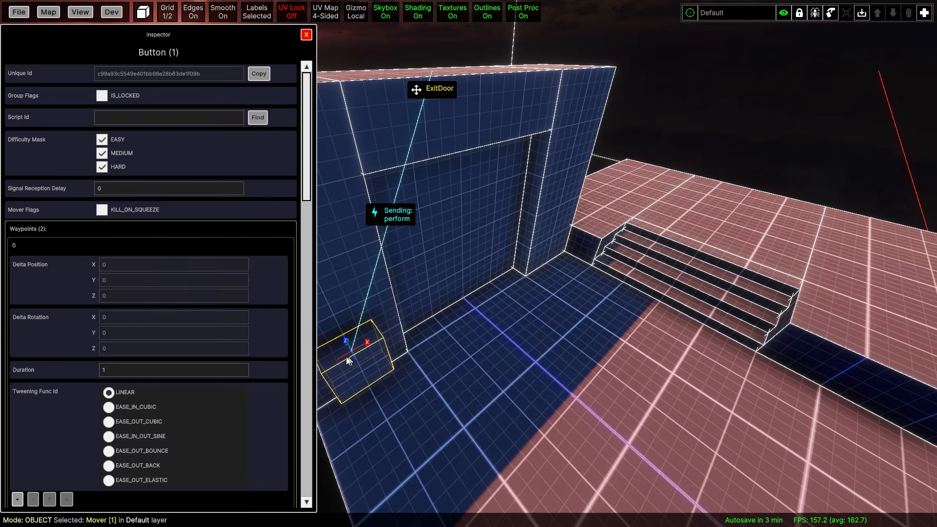
drag(310, 159, 307, 476)
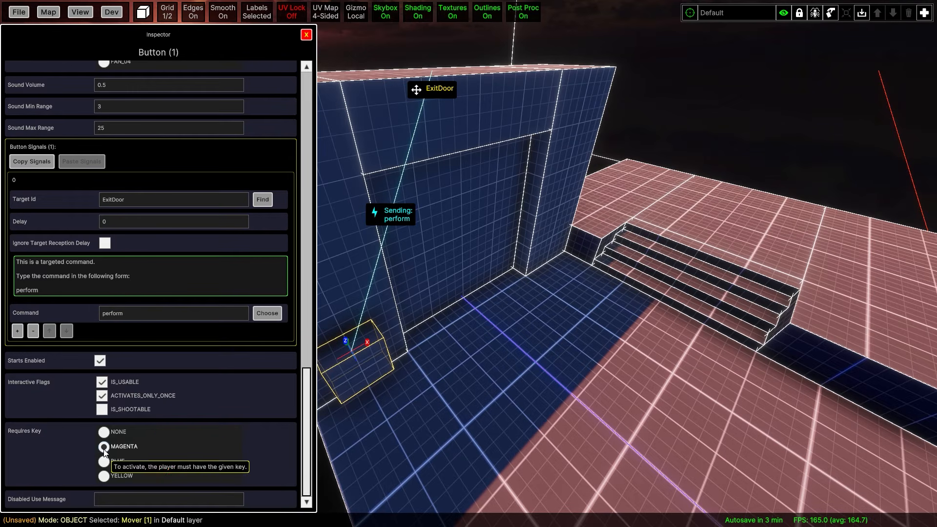
click(306, 35)
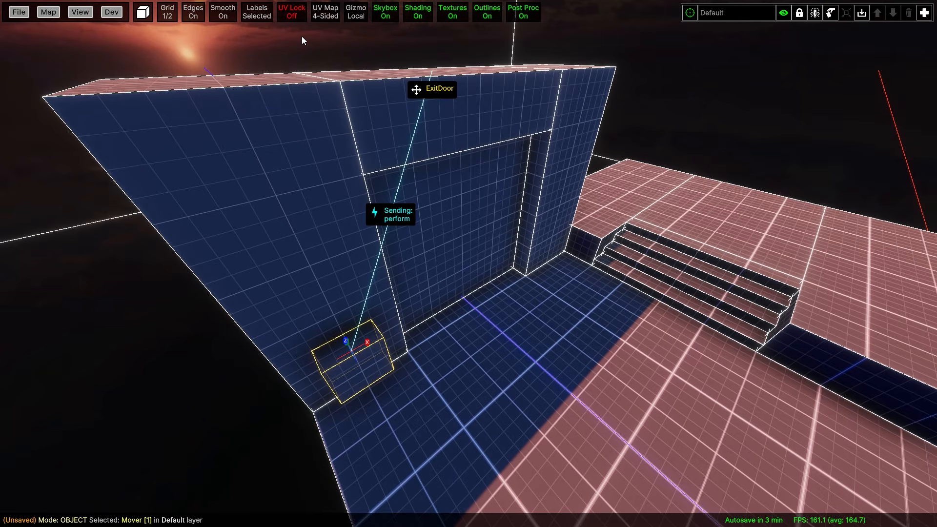
Place a Magenta Key from the Keys assets near the far end of the raised platform and save the map
key(p)
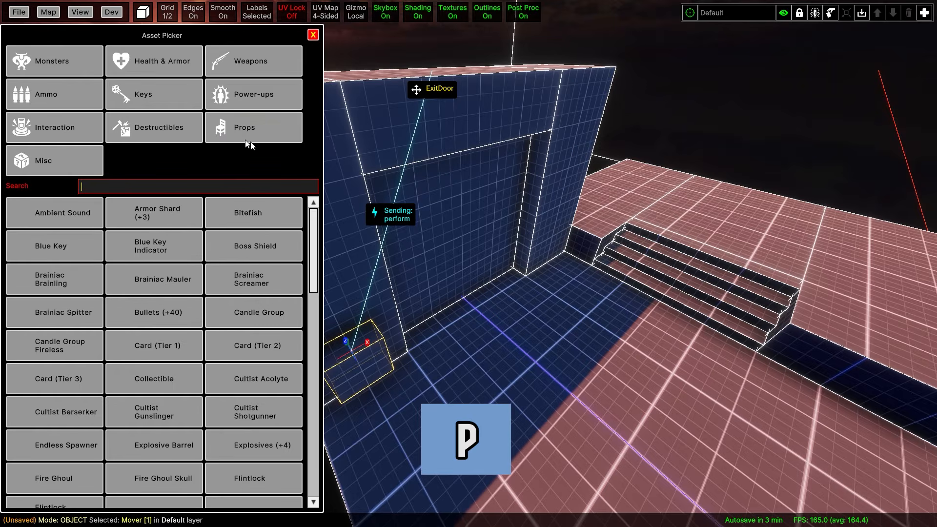
click(155, 97)
right_drag(443, 249, 410, 263)
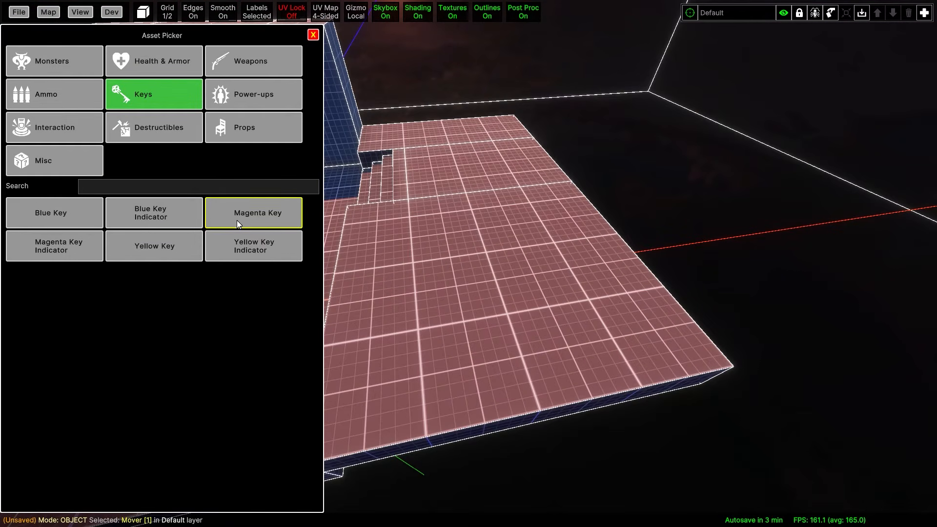
drag(236, 220, 502, 312)
right_drag(549, 301, 531, 282)
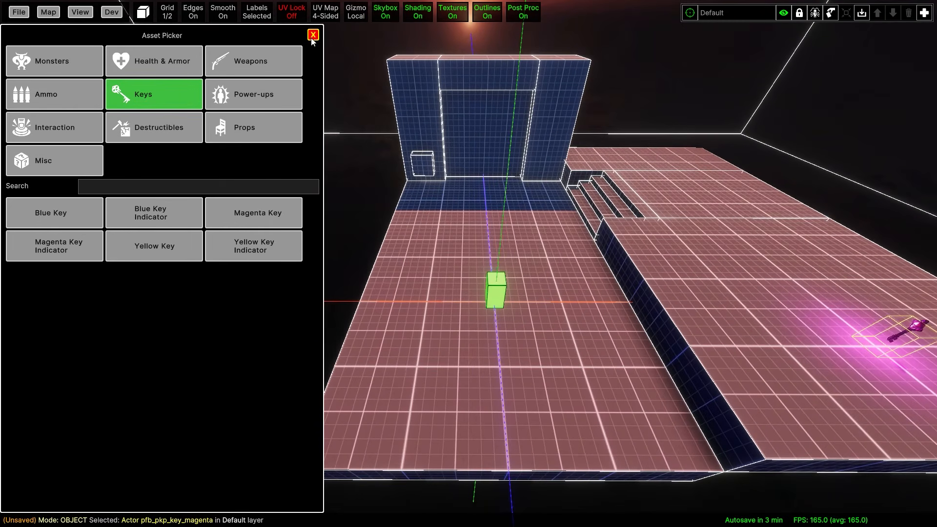
click(311, 38)
key(ctrl+s)
Play-test the locked door: try the button without the key, collect the magenta key from the platform, and use the button again
key(F5)
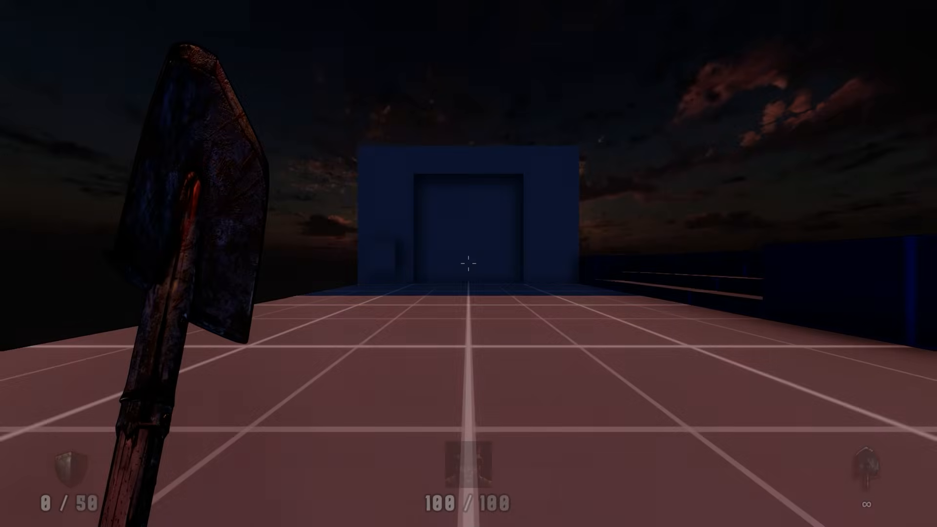
key(w)
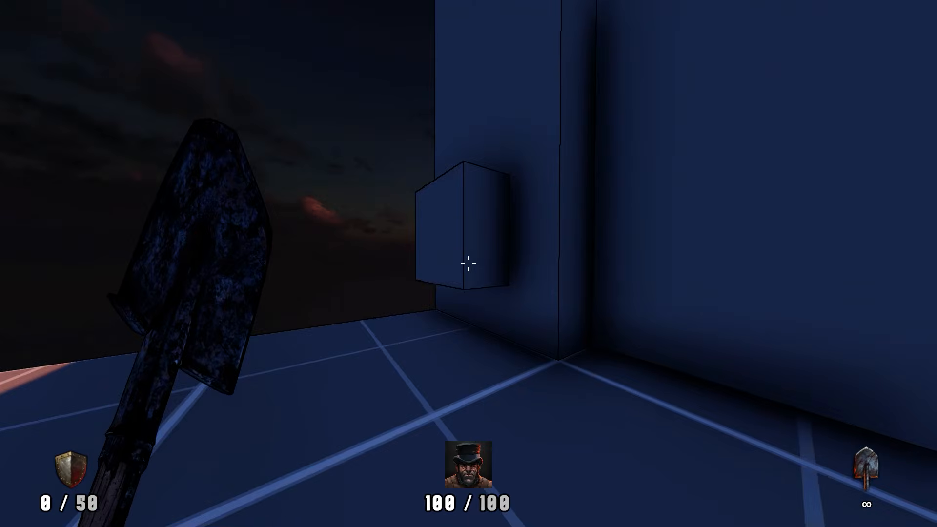
key(e)
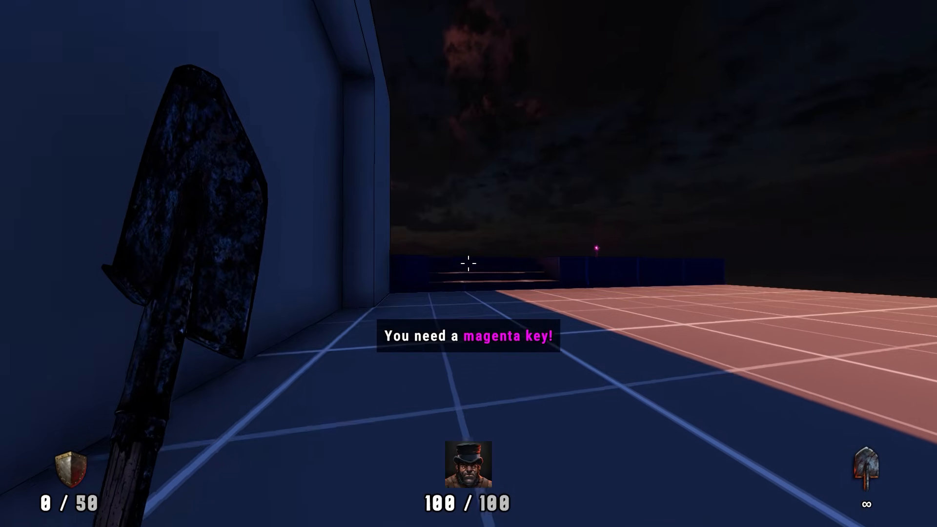
key(w)
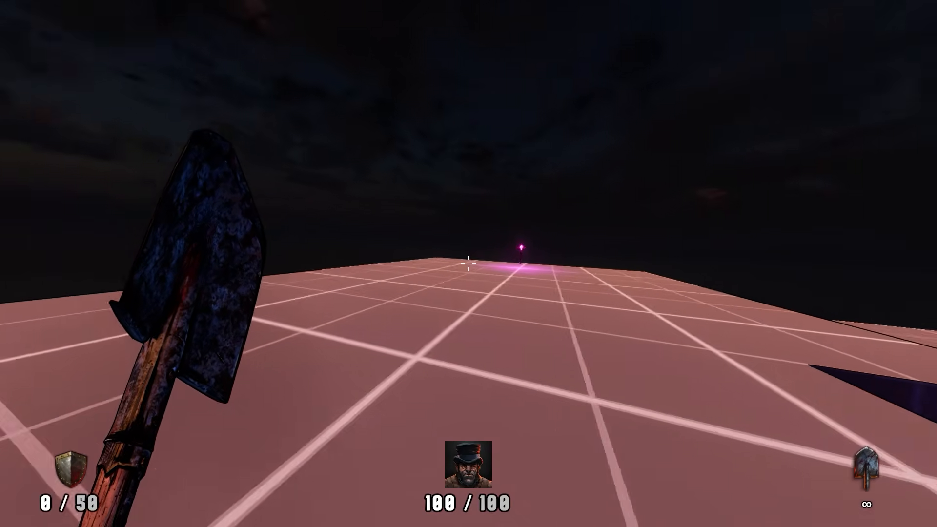
key(w)
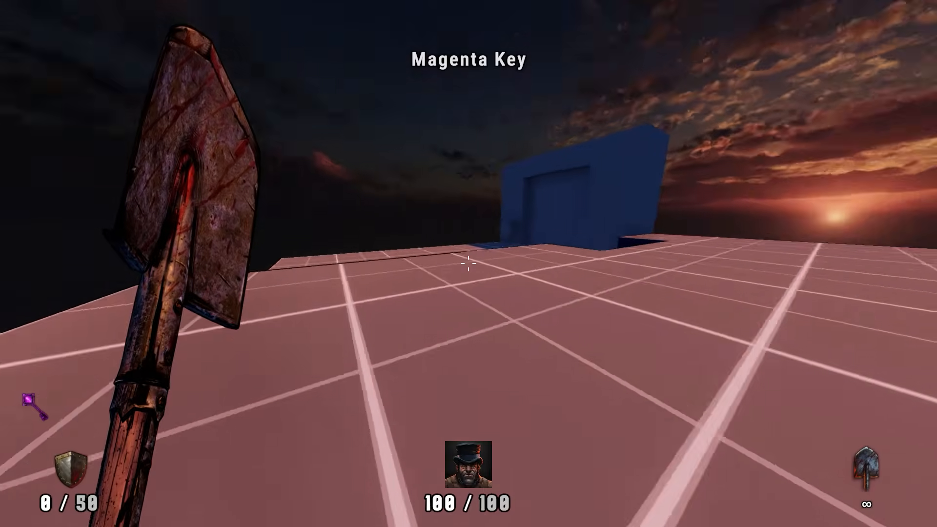
key(w)
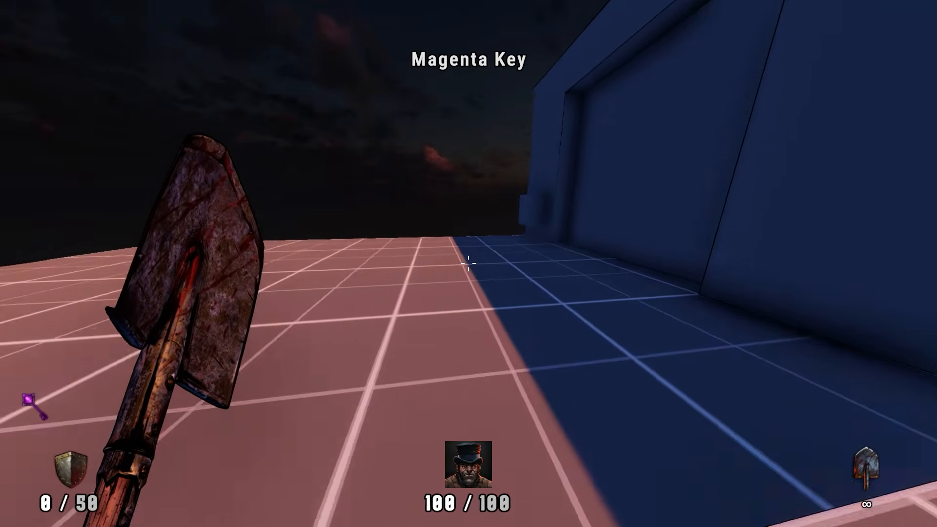
key(w)
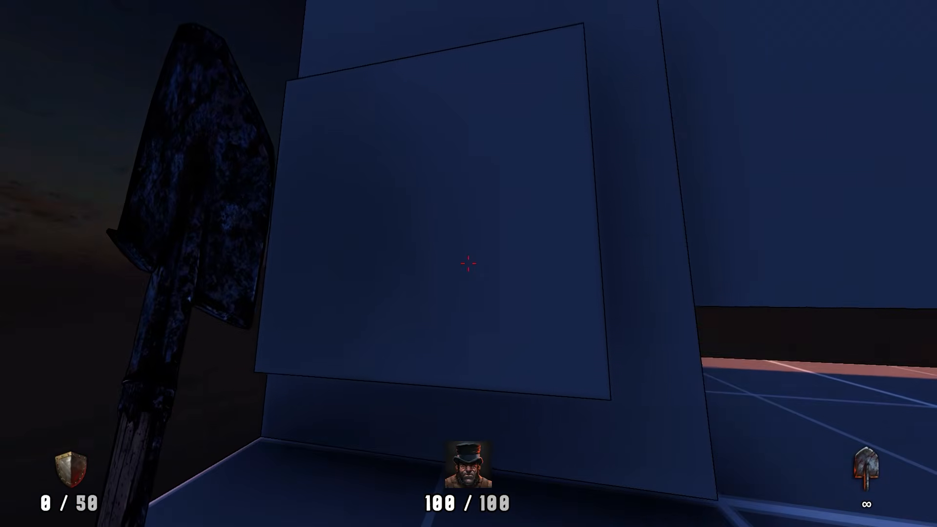
Walk up to the wall button in the play-test and return to the editor
key(w)
key(Escape)
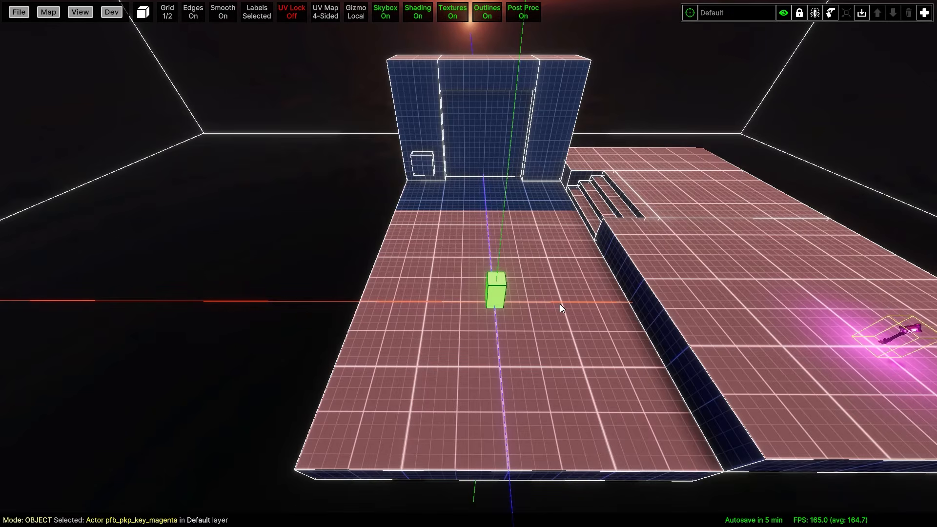
Set the grid size to 2 and place a Ghoul from the Monsters assets in front of the magenta key on the raised platform
key(bracketright)
key(bracketright)
key(w)
right_drag(550, 306, 77, 315)
key(a)
key(Tab)
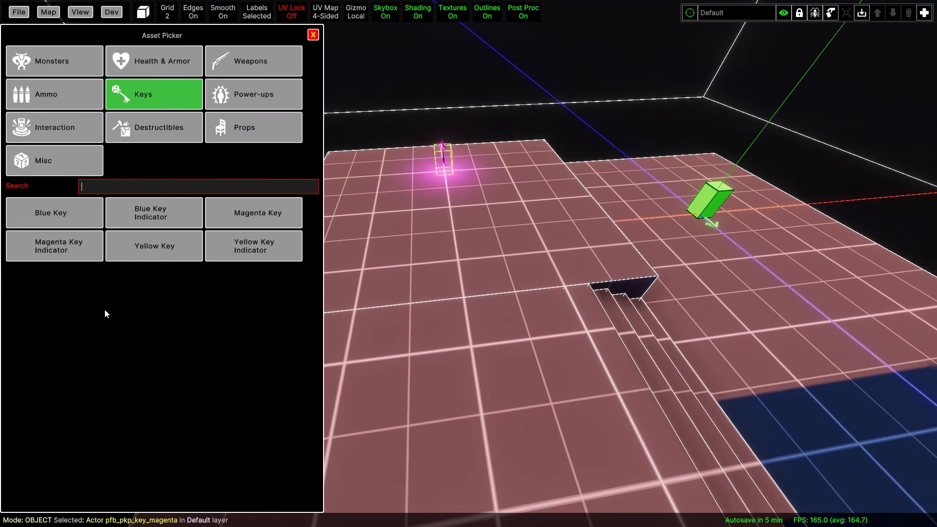
click(157, 101)
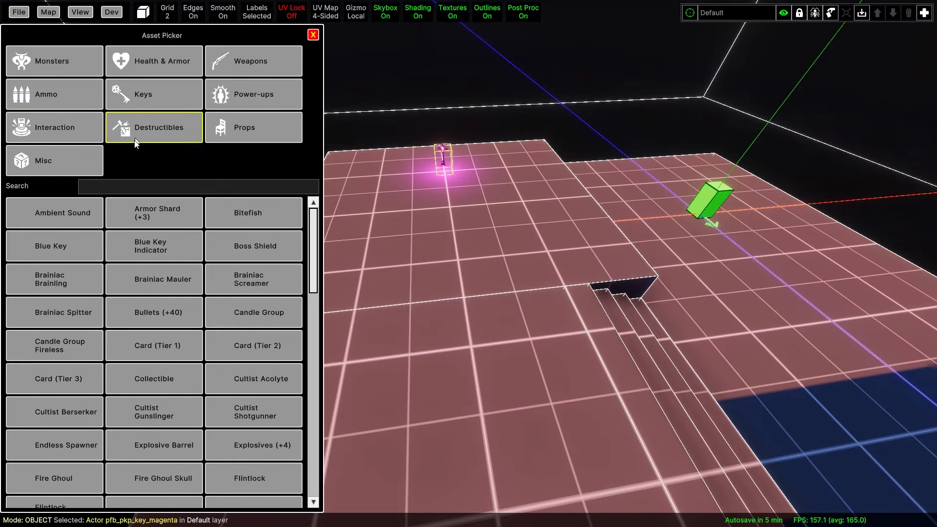
click(63, 63)
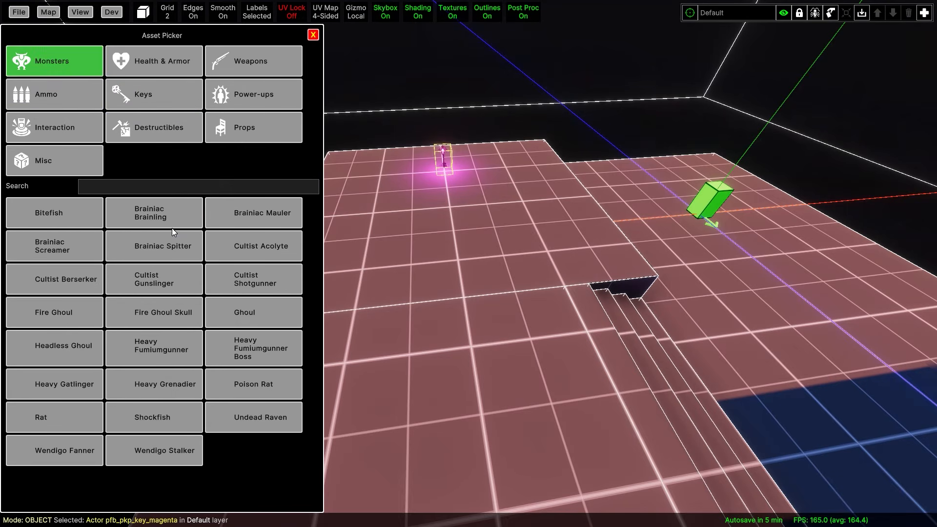
drag(226, 315, 447, 197)
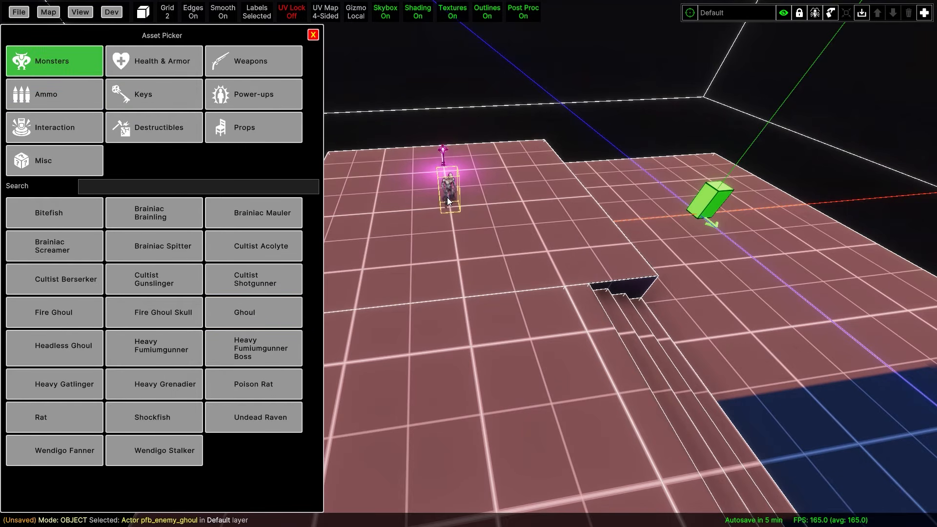
click(314, 35)
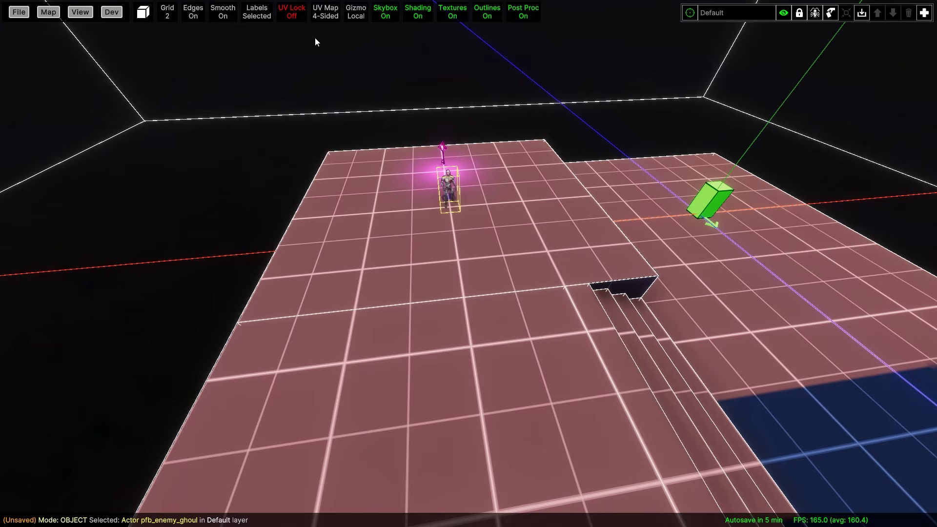
Give the ghoul the Script Id Adam and set its initial state to WILL_FAKE_TELEPORT_ON_ENABLE_SIGNAL
right_drag(440, 229, 429, 175)
key(w)
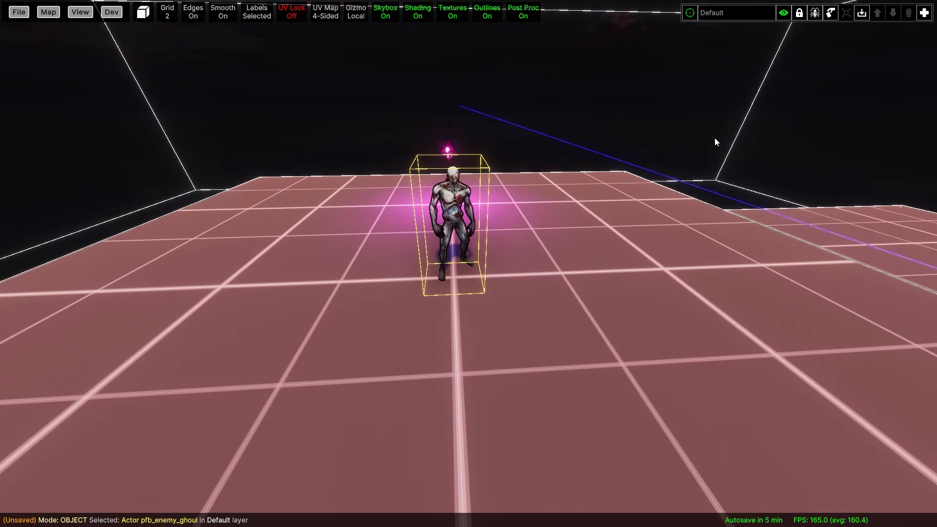
key(Tab)
click(190, 116)
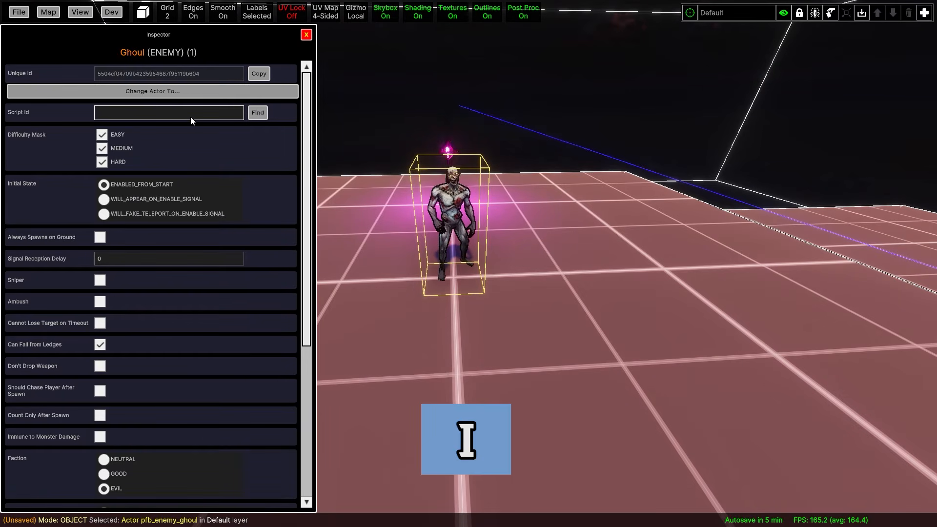
text(Adam)
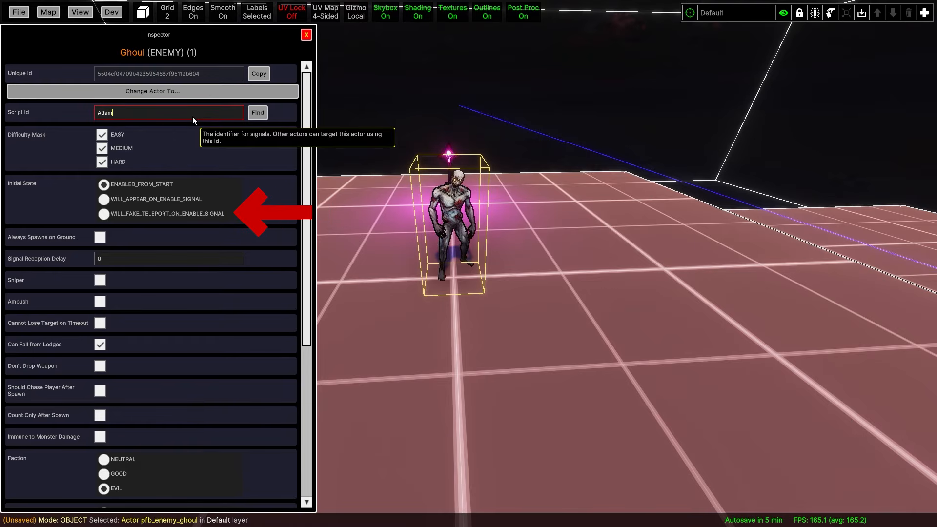
click(178, 213)
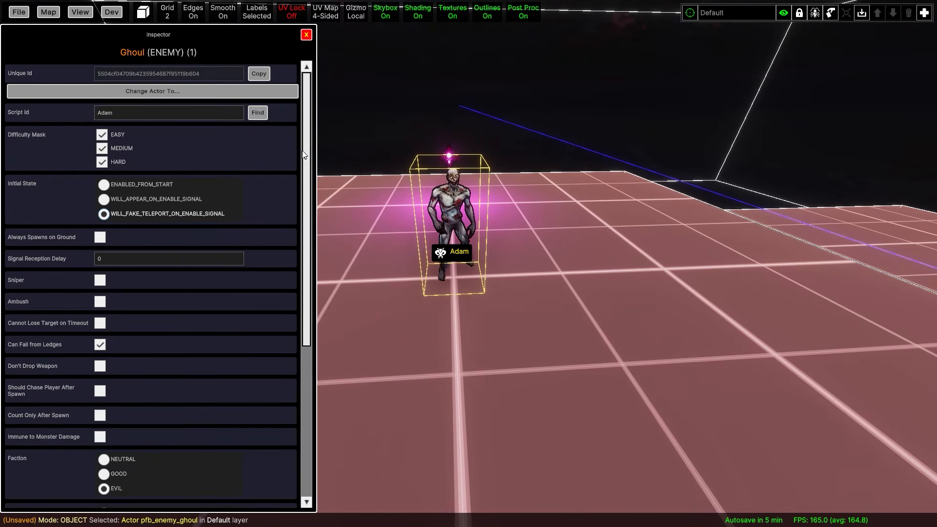
right_drag(431, 81, 529, 153)
click(307, 35)
Draw a long box across the raised platform between the stairs and the ghoul and turn it into a trigger
key(c)
drag(538, 145, 527, 374)
key(Escape)
right_click(551, 293)
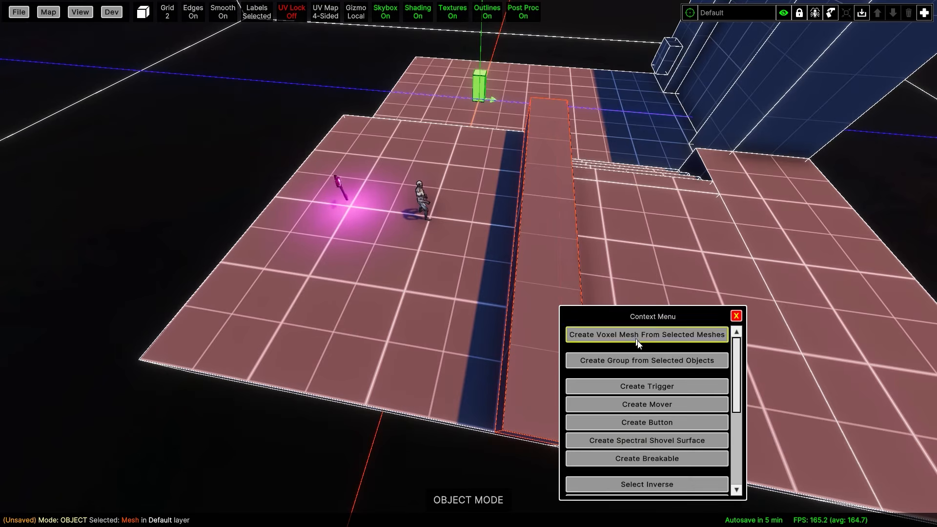
click(664, 387)
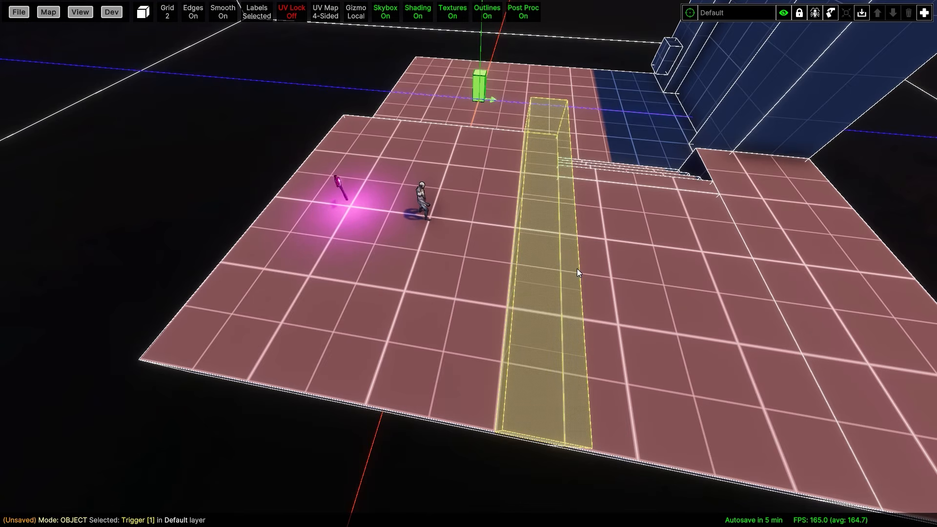
Add a signal to the trigger with target id Adam and the command enable
key(Tab)
scroll(163, 371, down, 1)
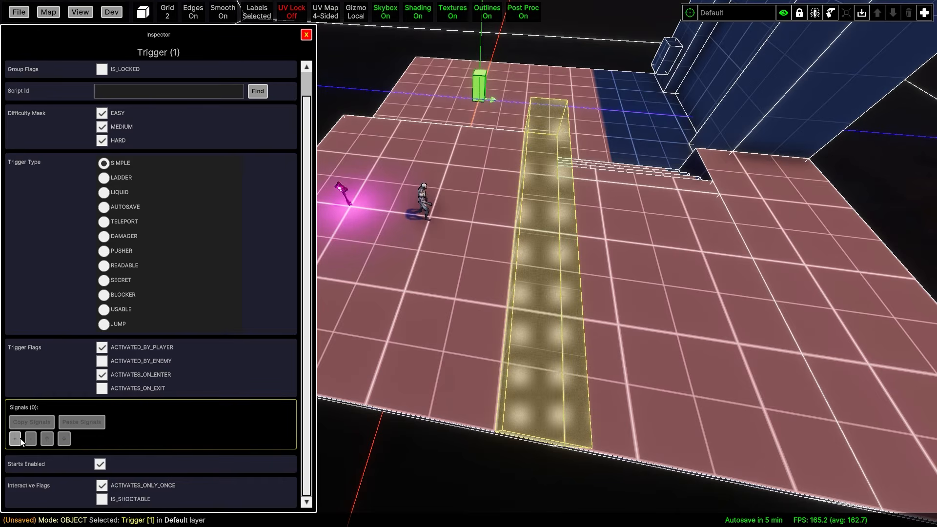
click(16, 439)
scroll(199, 435, down, 3)
click(181, 374)
text(Ad)
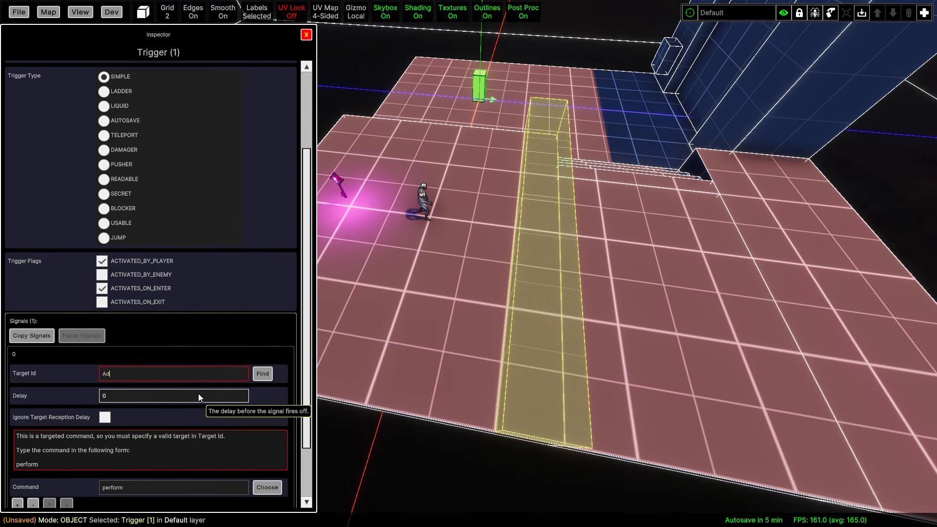
text(am)
click(263, 488)
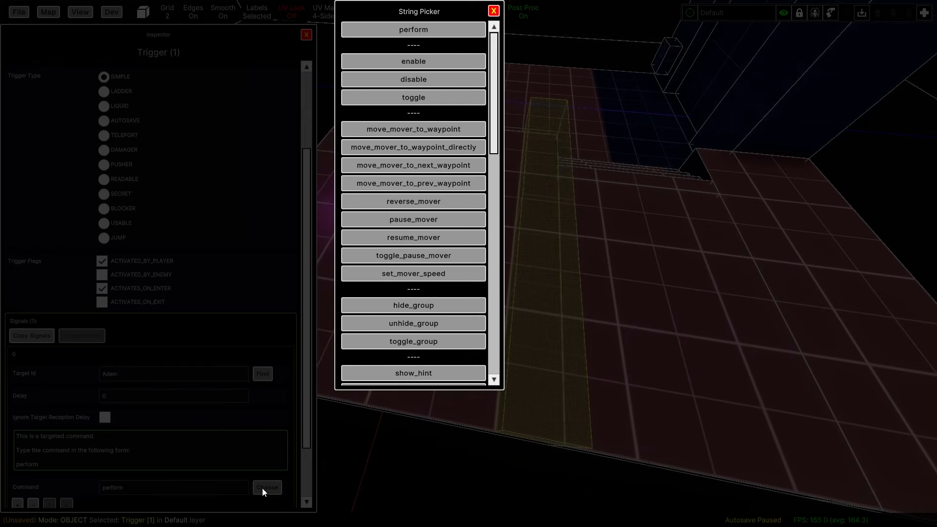
click(445, 56)
click(305, 36)
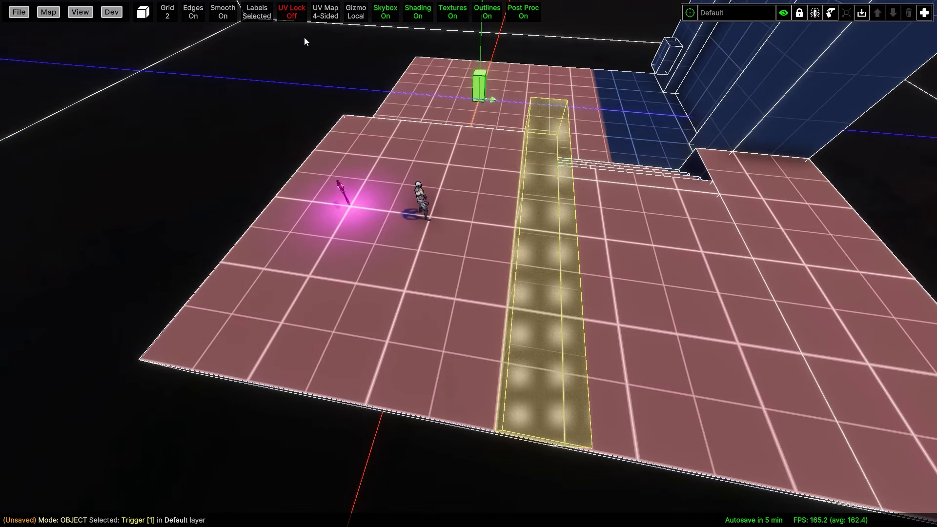
Save and play-test the map, walk through the trigger, fight the ghoul with the shovel, and return to the editor
key(ctrl+s)
key(F5)
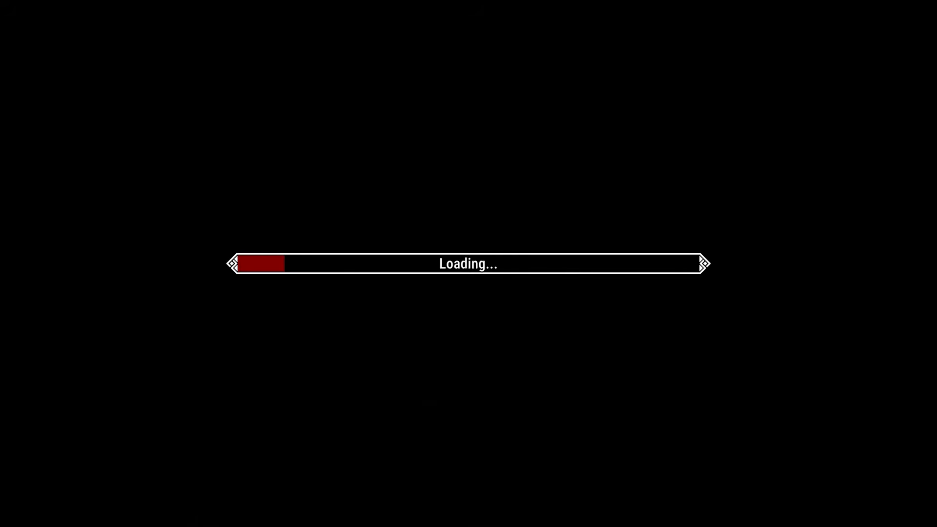
key(w)
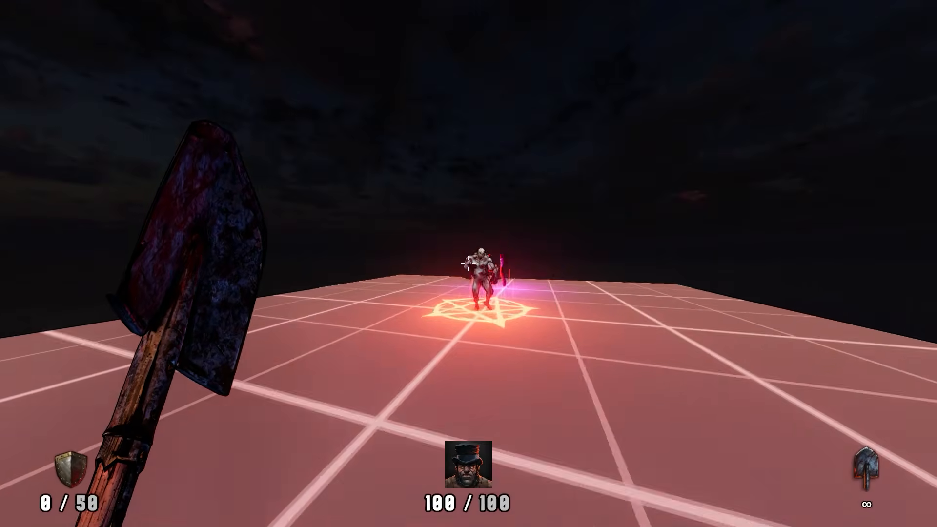
click(468, 264)
key(s)
click(469, 264)
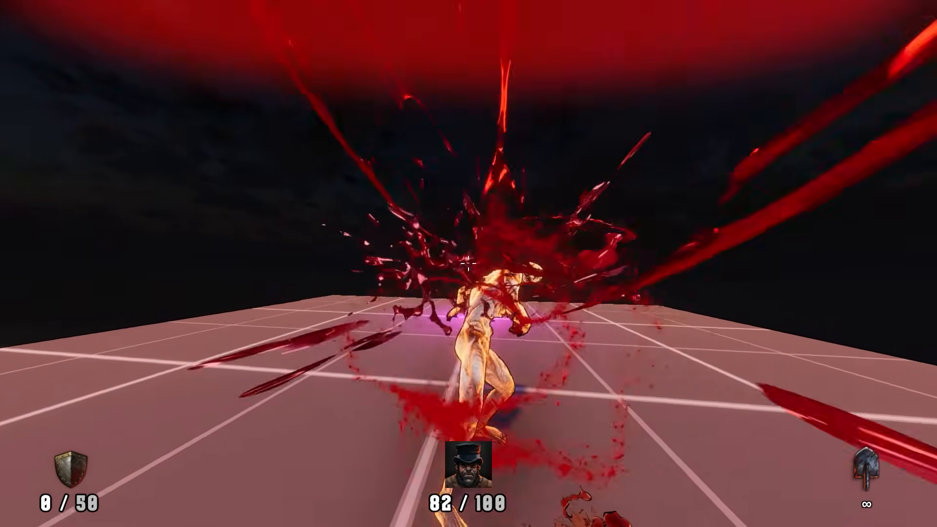
click(469, 264)
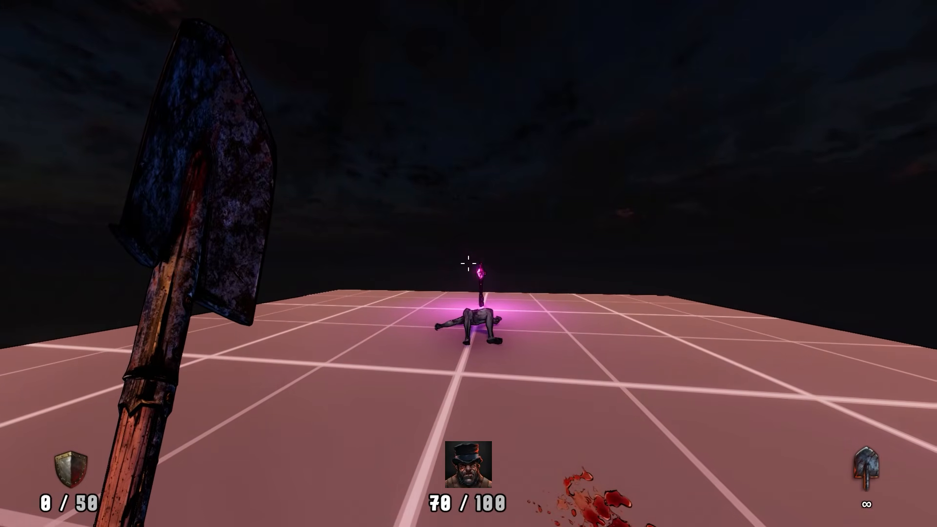
key(Escape)
Place a Shotgun from the Weapons assets on the floor between the player start and the exit door
right_drag(469, 264, 895, 303)
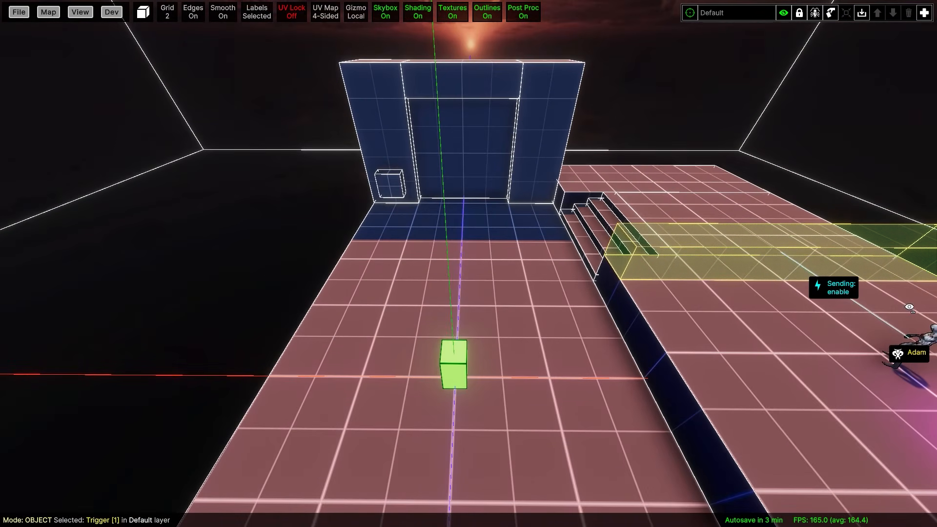
key(Tab)
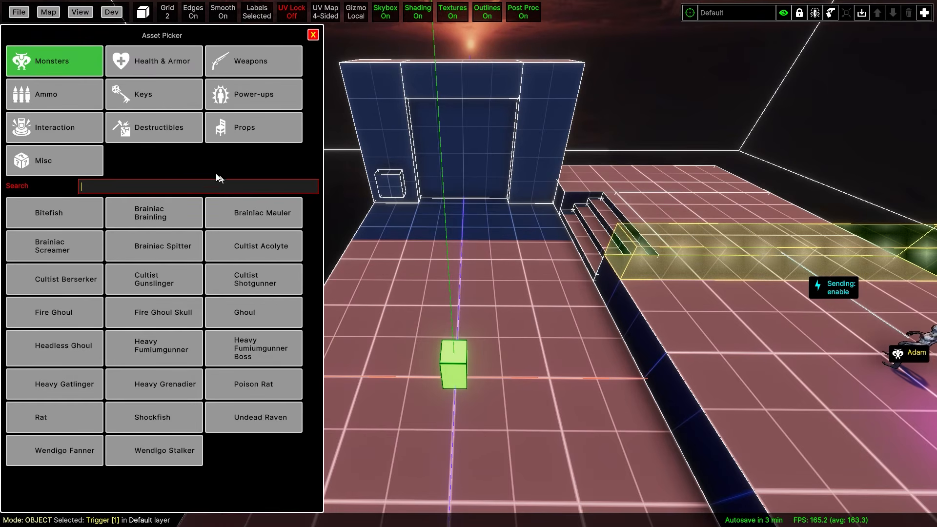
click(82, 63)
click(233, 58)
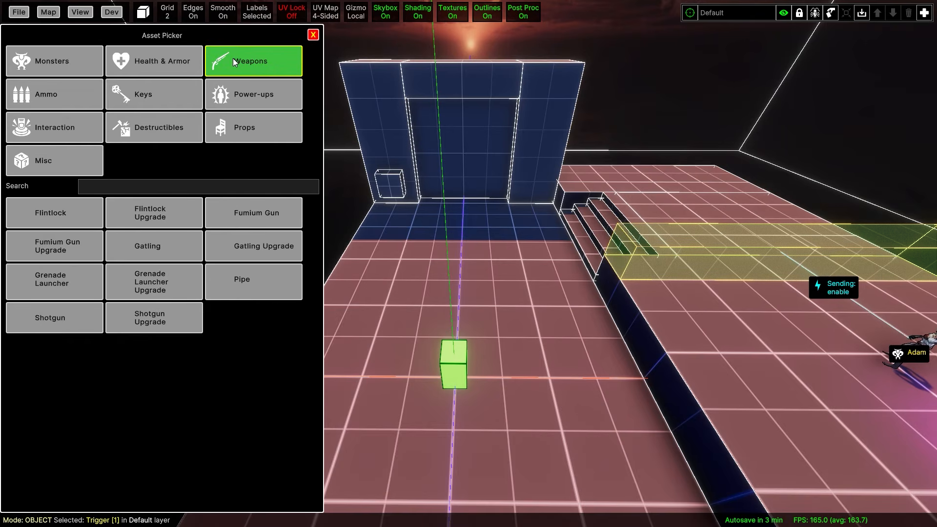
click(71, 324)
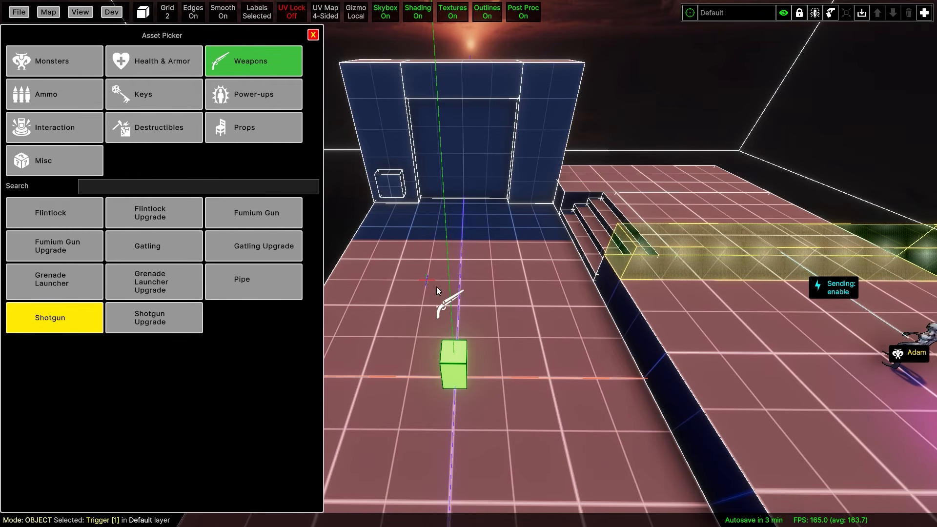
click(458, 283)
key(Tab)
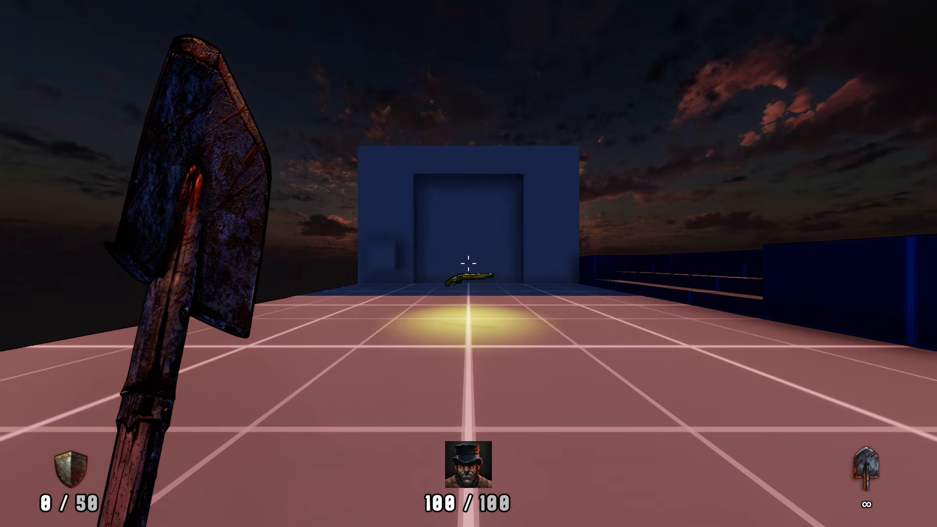
Play-test the whole map: collect the shotgun, try the button, shoot the ghoul, fetch the magenta key, open the door, and return to the editor
key(w)
key(w)
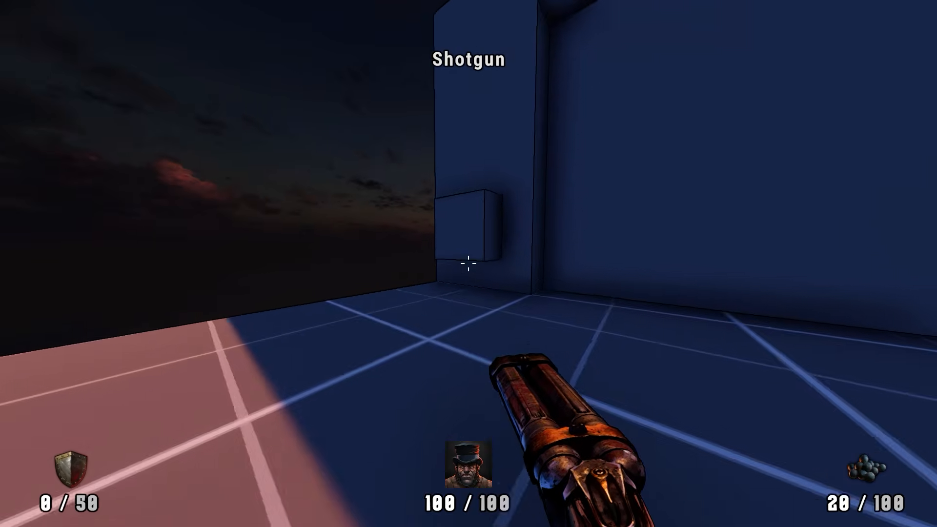
key(e)
key(w)
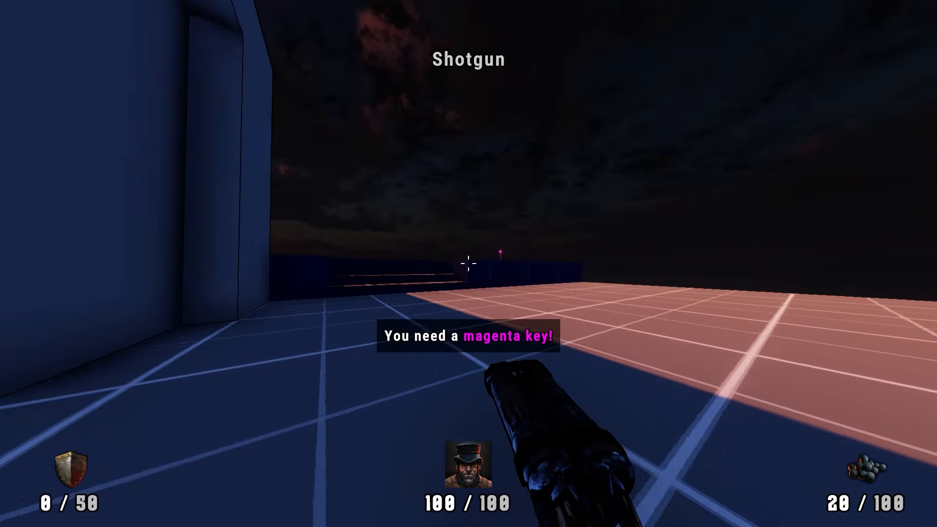
key(w)
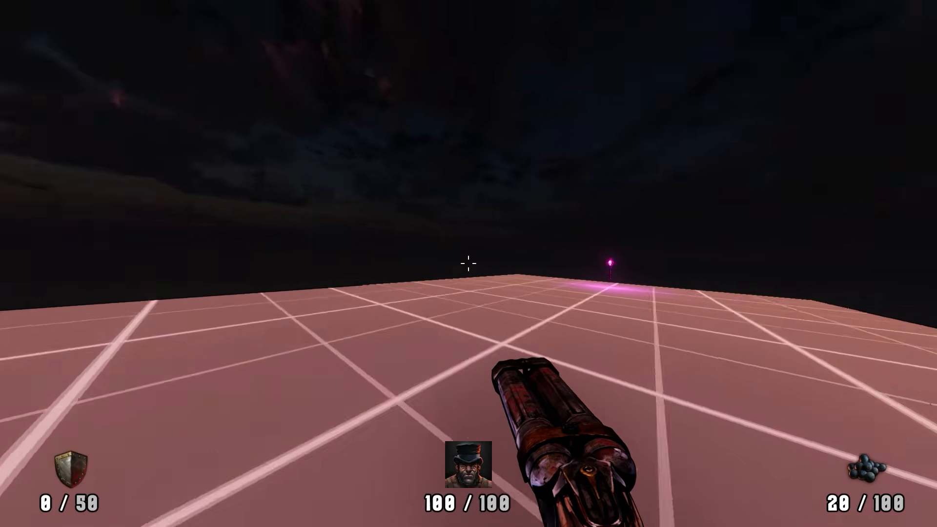
click(469, 263)
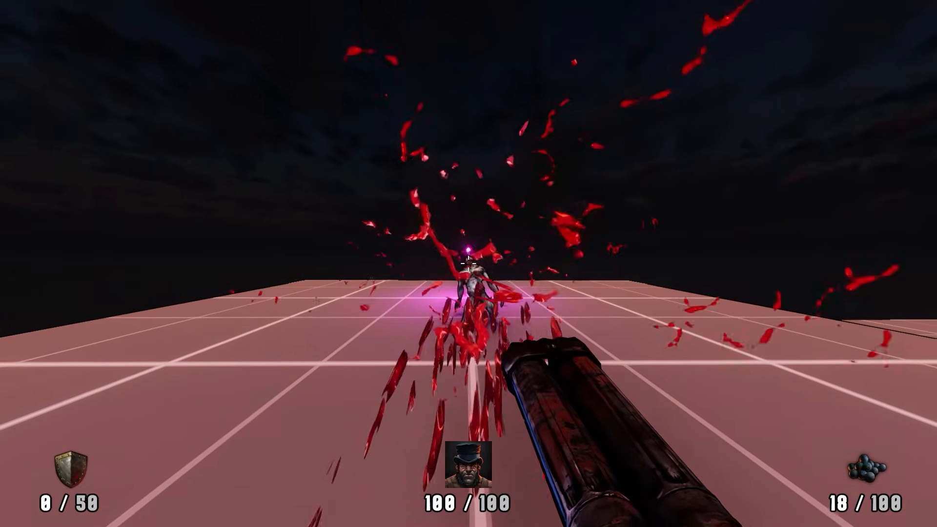
key(w)
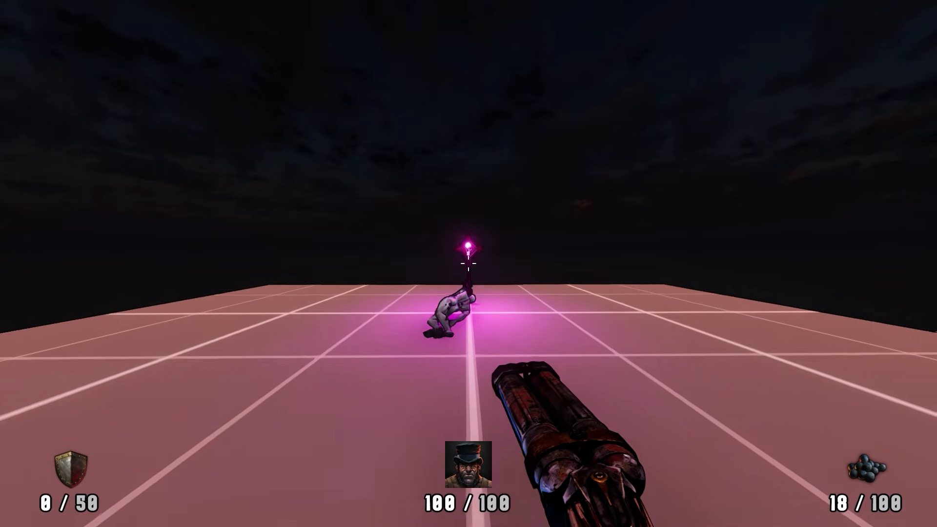
key(w)
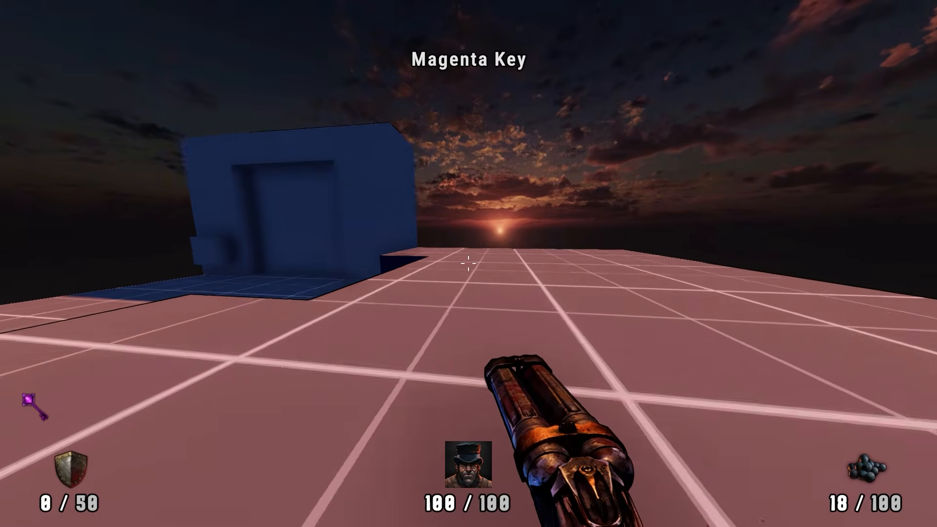
key(w)
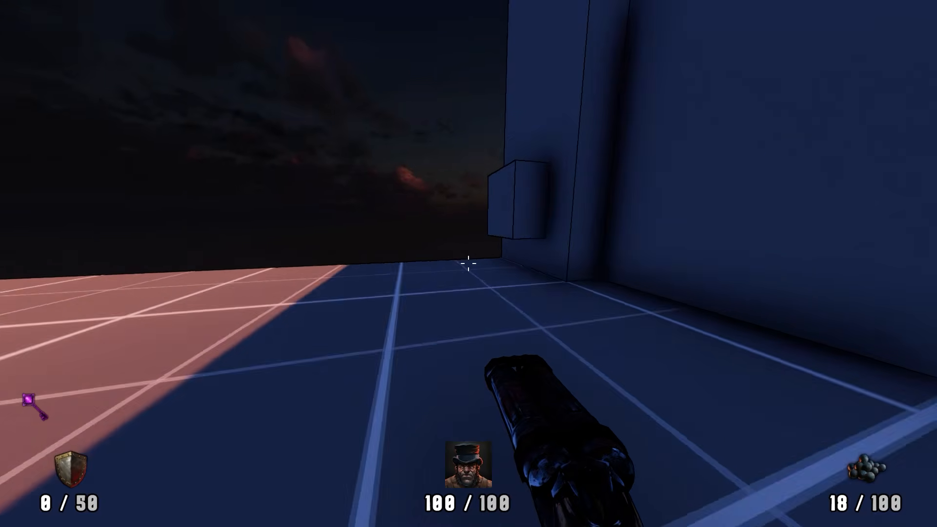
key(w)
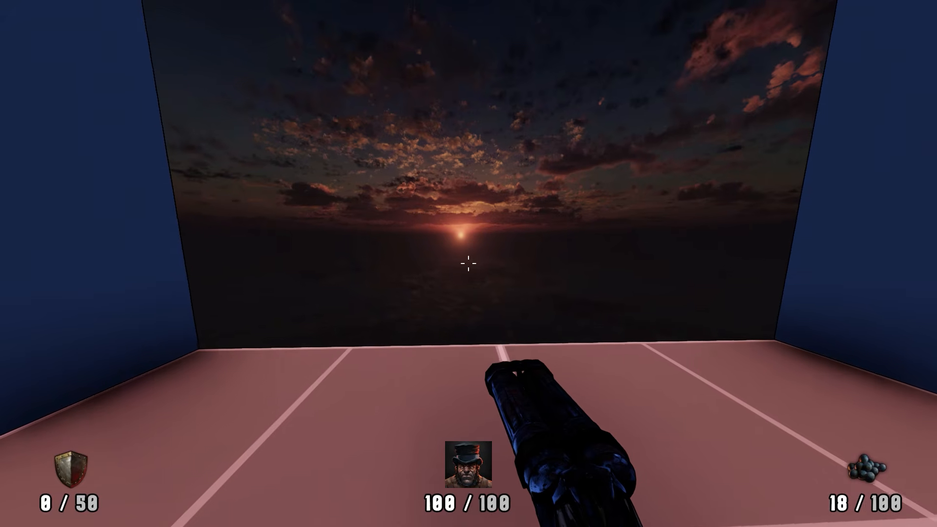
key(Escape)
Go around behind the exit doorway, open the ExitDoor mover group for editing, and leave the group again
key(w)
right_drag(640, 172, 87, 161)
key(w)
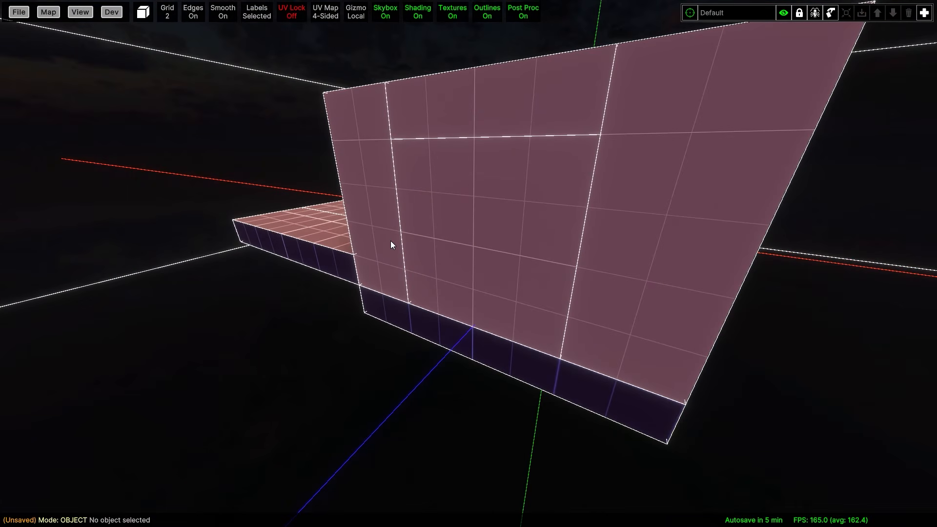
double_click(450, 239)
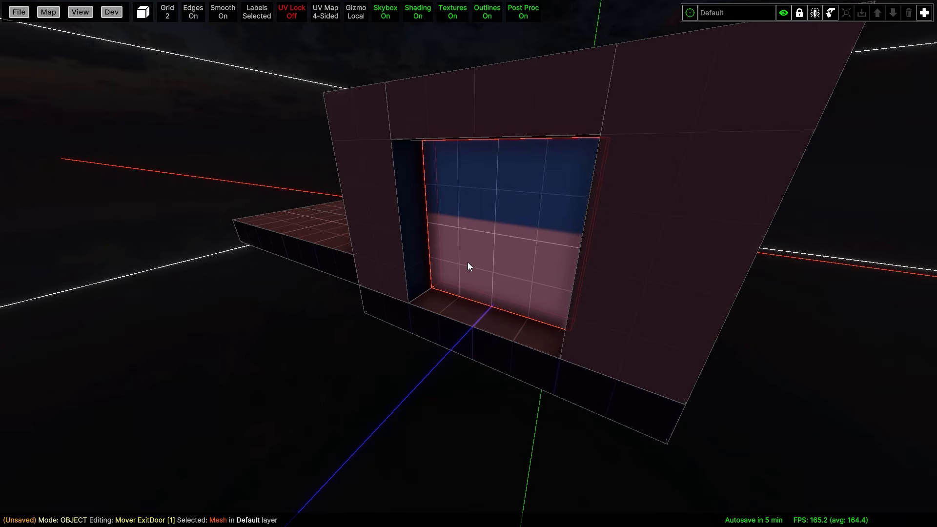
key(Escape)
key(Escape)
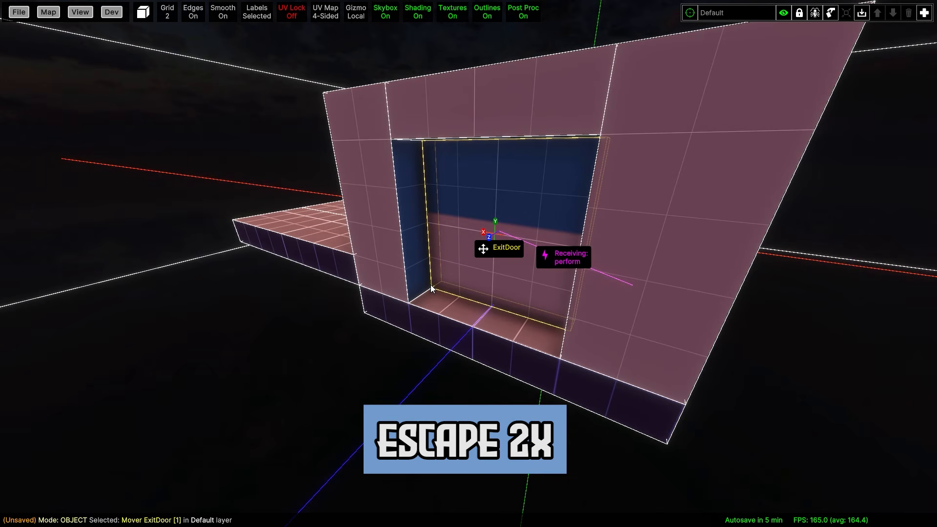
Draw a box that fills the exit doorway behind the ExitDoor mover and convert it into a trigger
key(Escape)
key(c)
click(430, 289)
key(Escape)
drag(450, 285, 552, 330)
drag(505, 290, 490, 184)
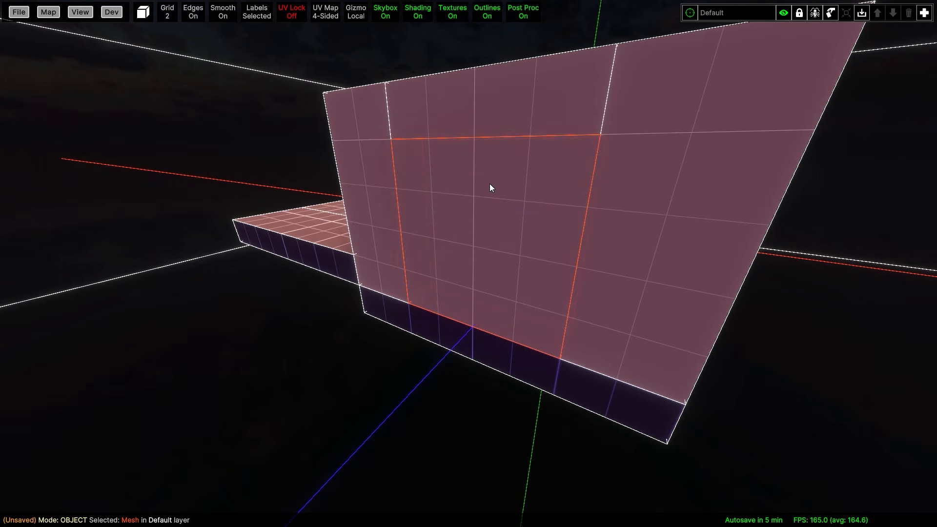
right_click(496, 195)
click(561, 272)
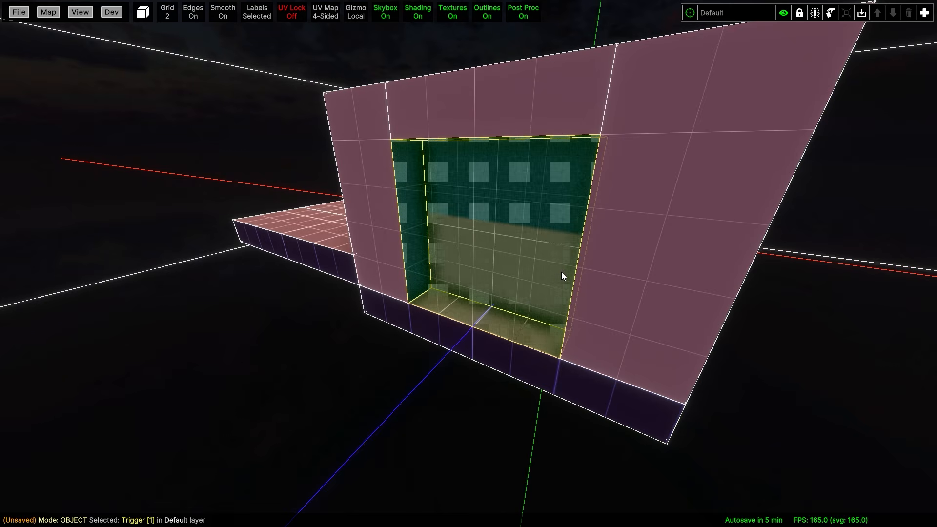
Set the doorway trigger's signal command to "end_level, MAIN_MENU" and finish editing its properties
click(14, 467)
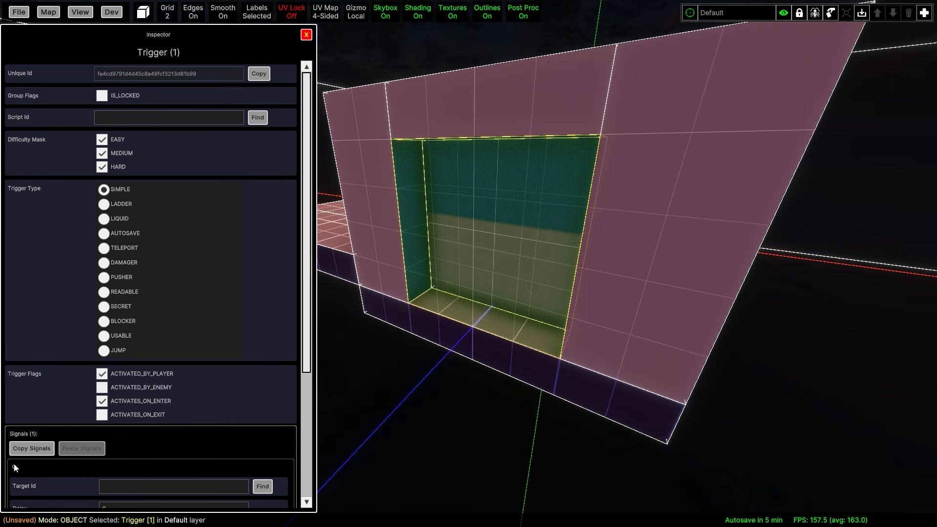
scroll(299, 264, down, 4)
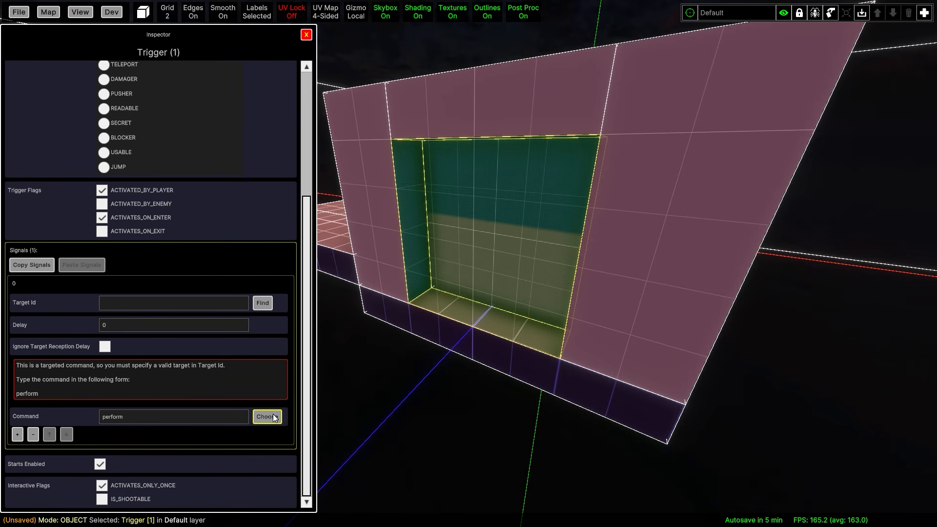
click(267, 417)
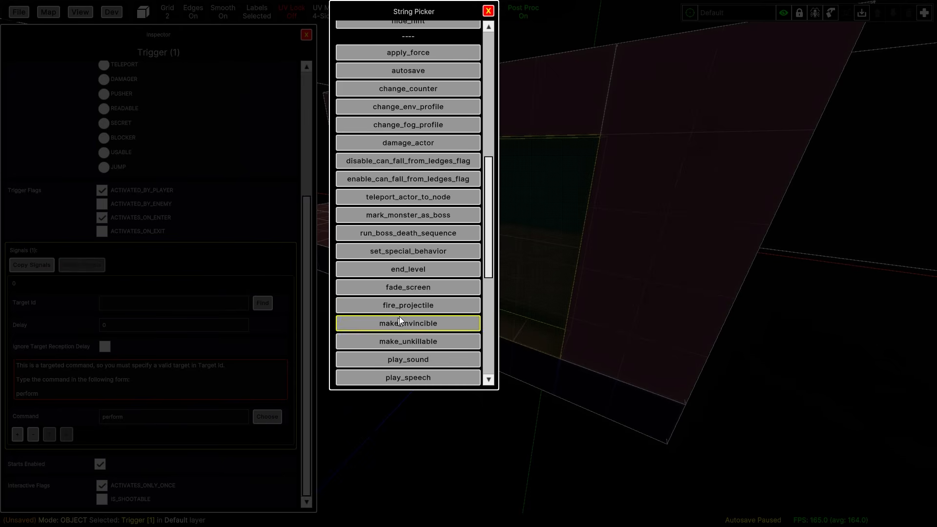
click(432, 264)
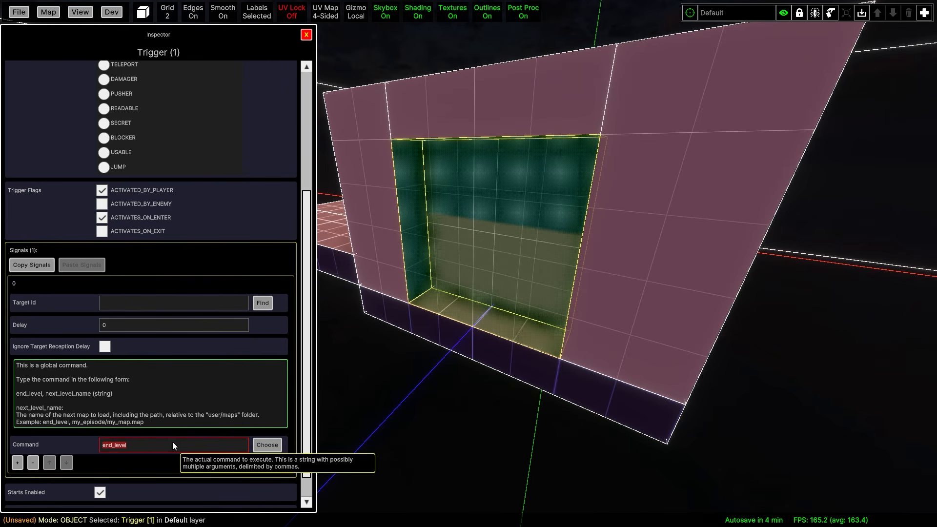
key(End)
text(, MAIN)
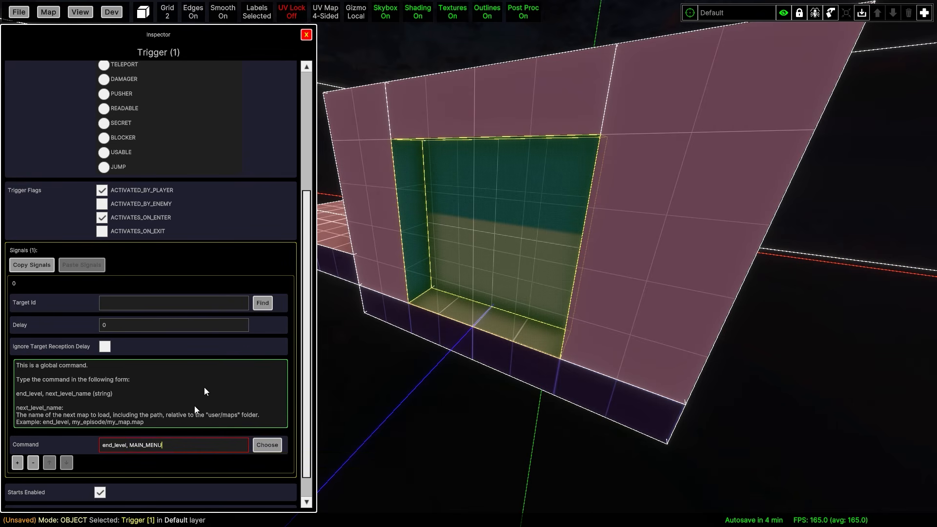
click(307, 34)
Name the map "First Map" in the map settings
key(alt+m)
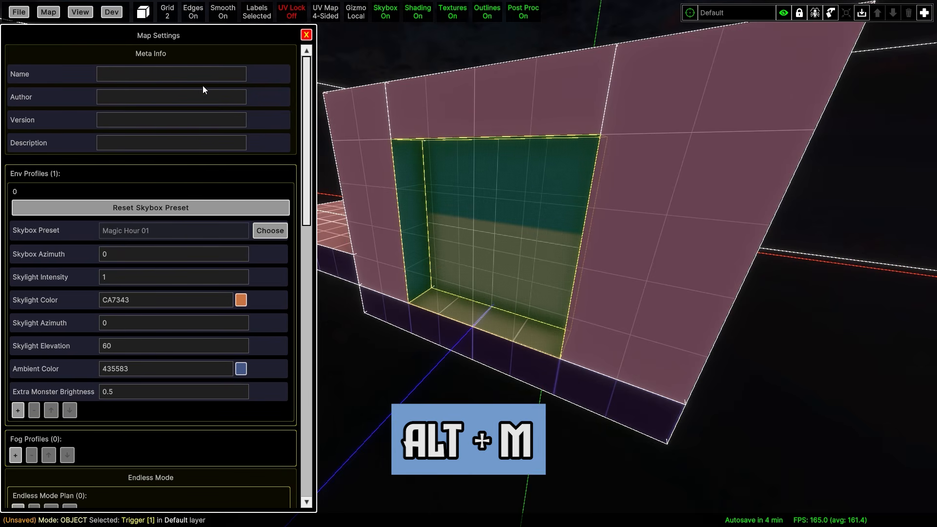
click(202, 72)
text(First Map)
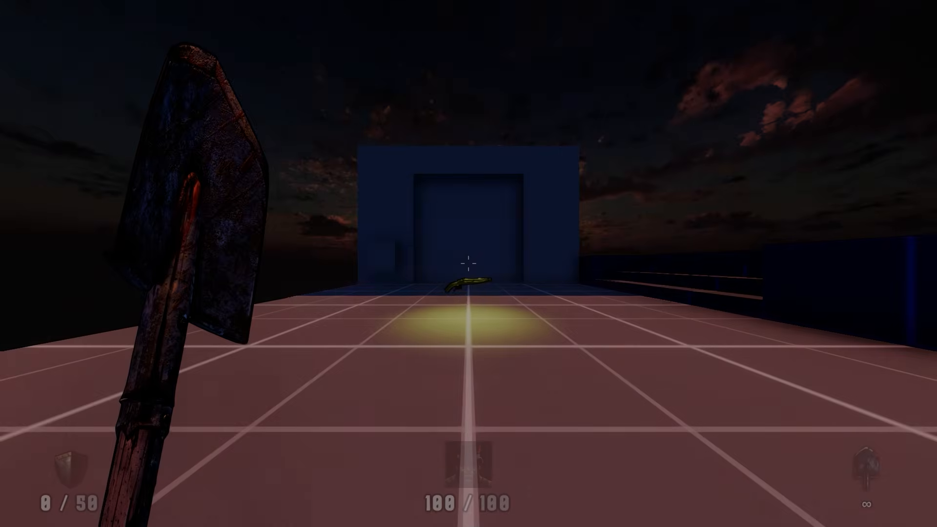
Play-test the finished map: collect the shotgun, try the button, shoot the ghoul, fetch the magenta key, open the door and walk out through the exit
key(w)
key(w)
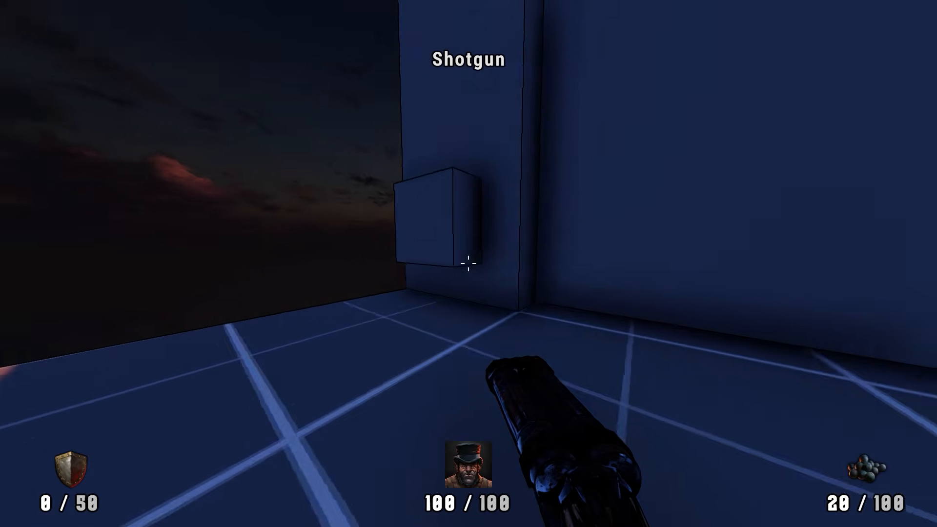
key(e)
key(w)
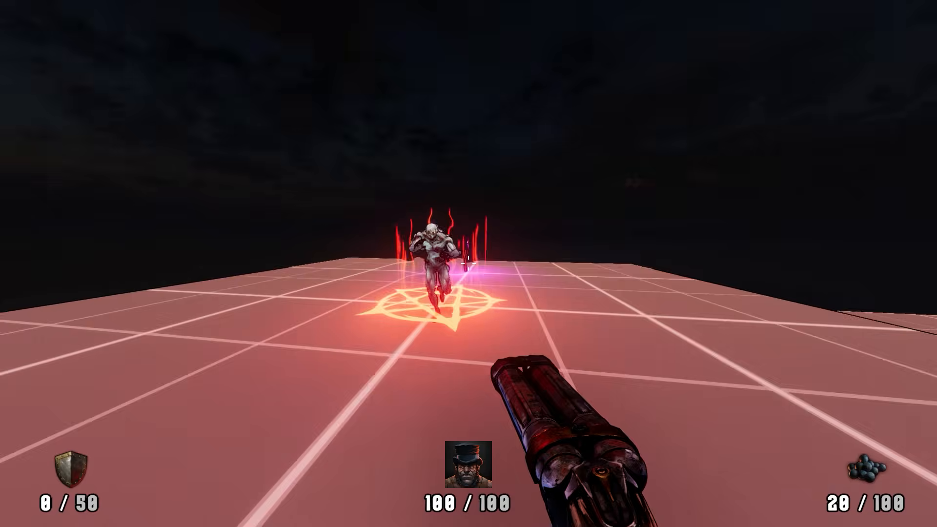
click(469, 263)
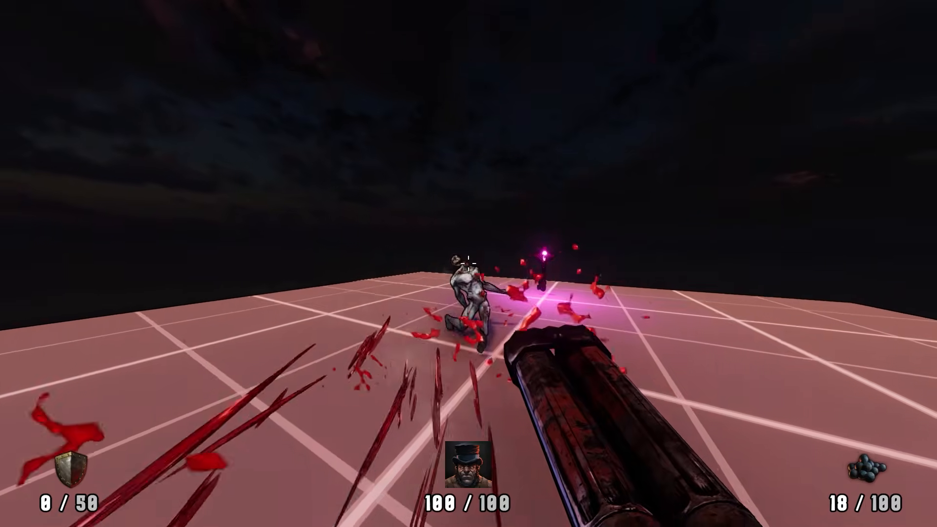
key(w)
key(w)
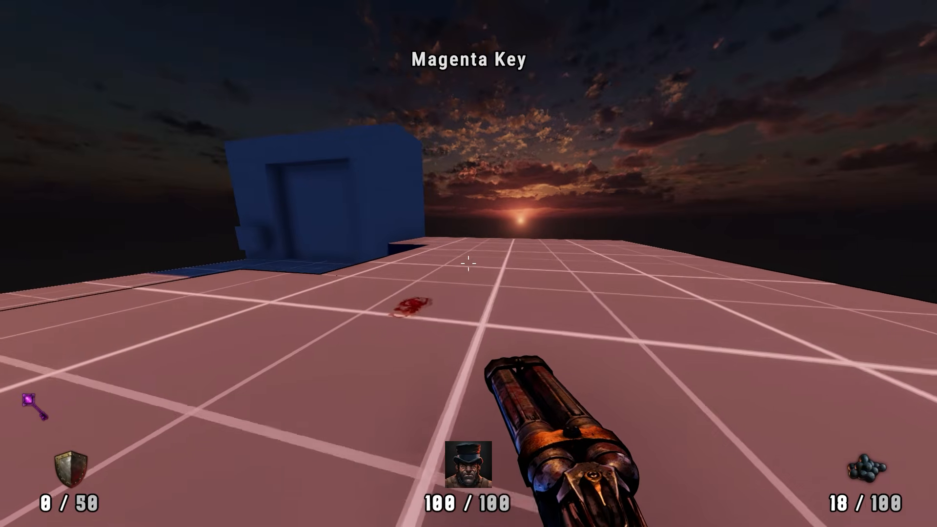
key(w)
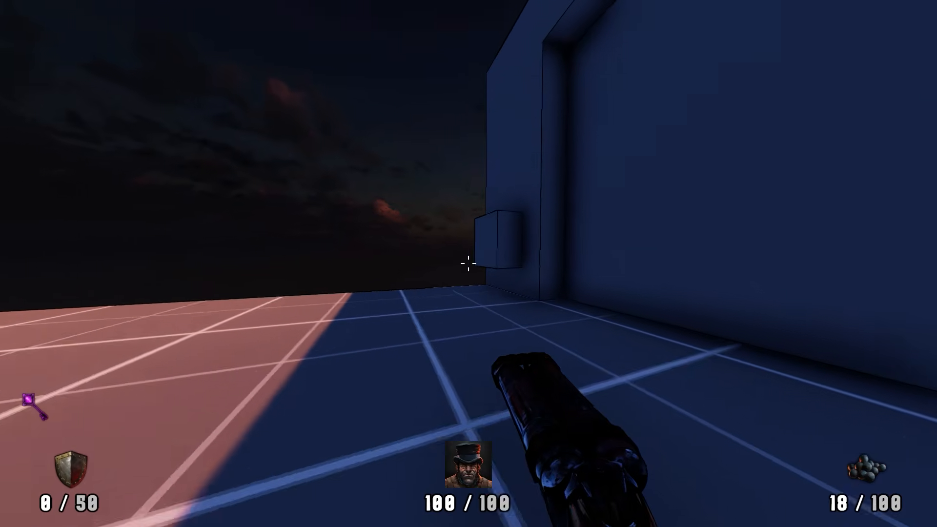
key(w)
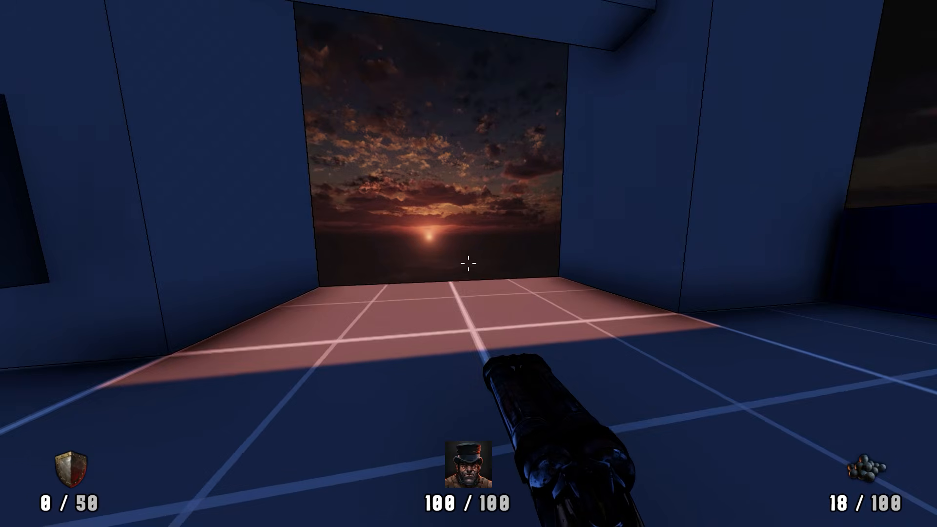